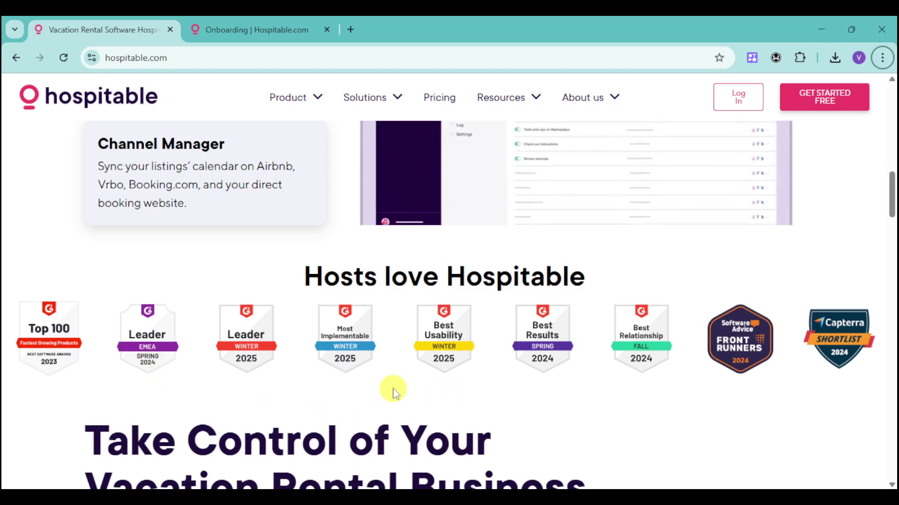
Start the free trial from the Hospitable home page
scroll(391, 396, "down", 3)
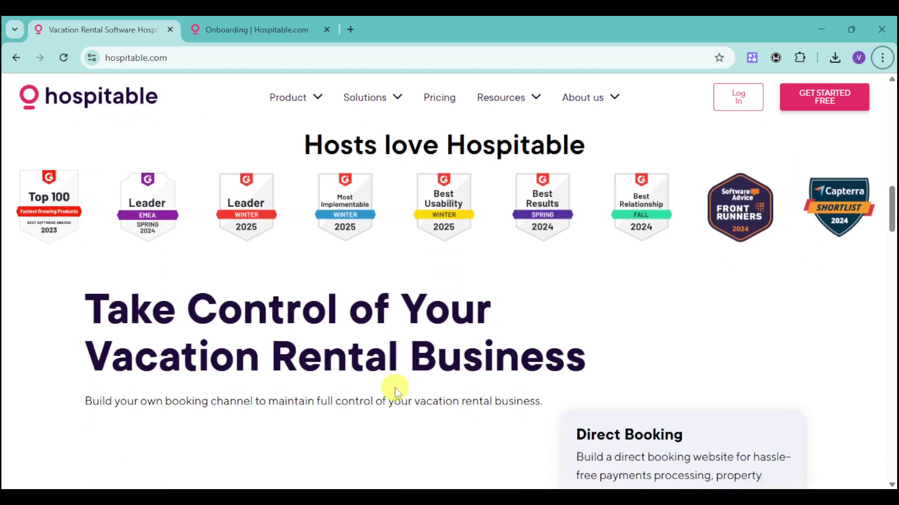
scroll(395, 391, "up", 10)
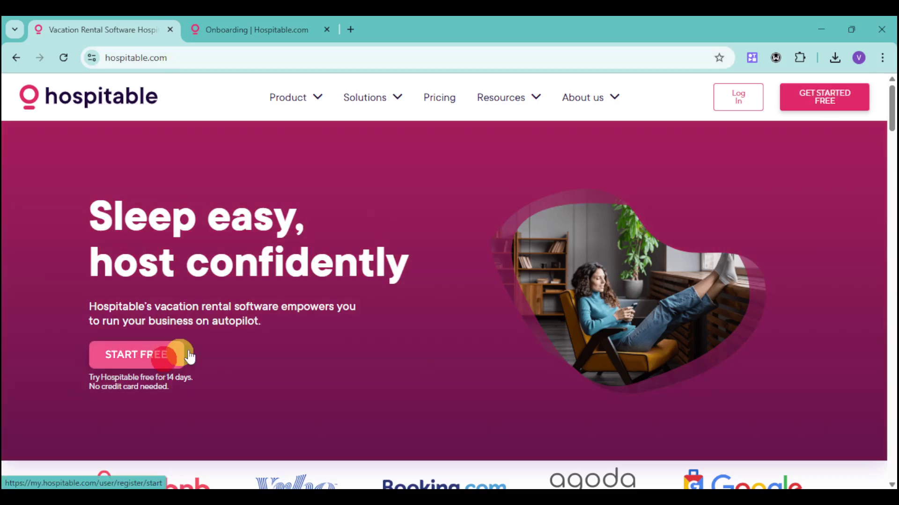
left_click(190, 357)
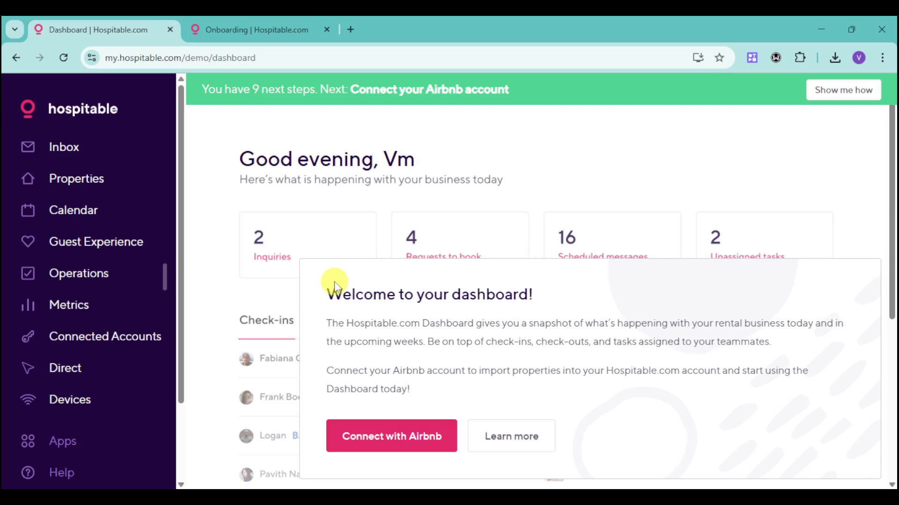
Open the onboarding checklist and request the walkthrough for connecting the Airbnb account
left_click(301, 31)
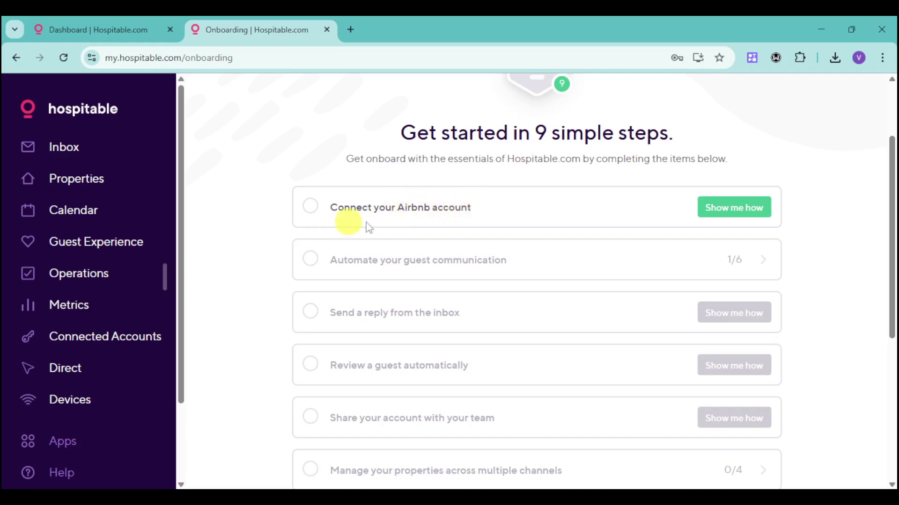
left_click(755, 207)
left_click(738, 216)
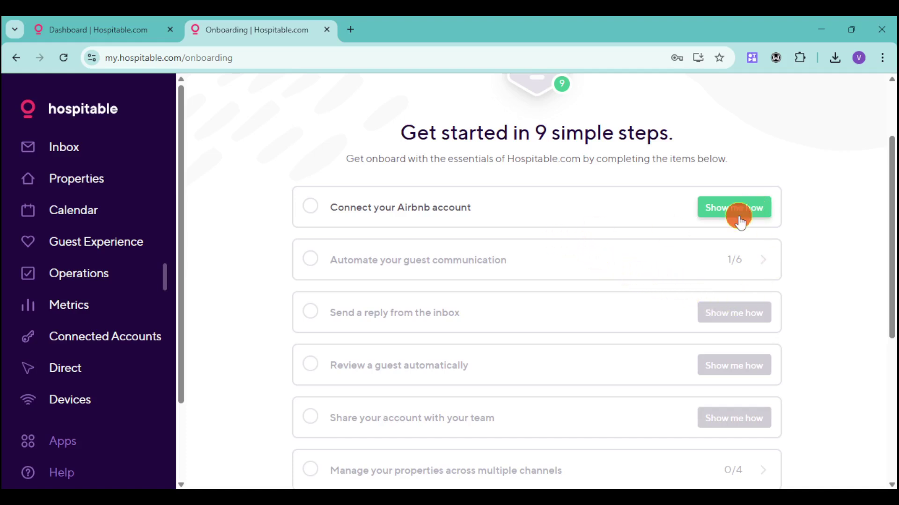
scroll(459, 203, "down", 3)
scroll(461, 205, "up", 3)
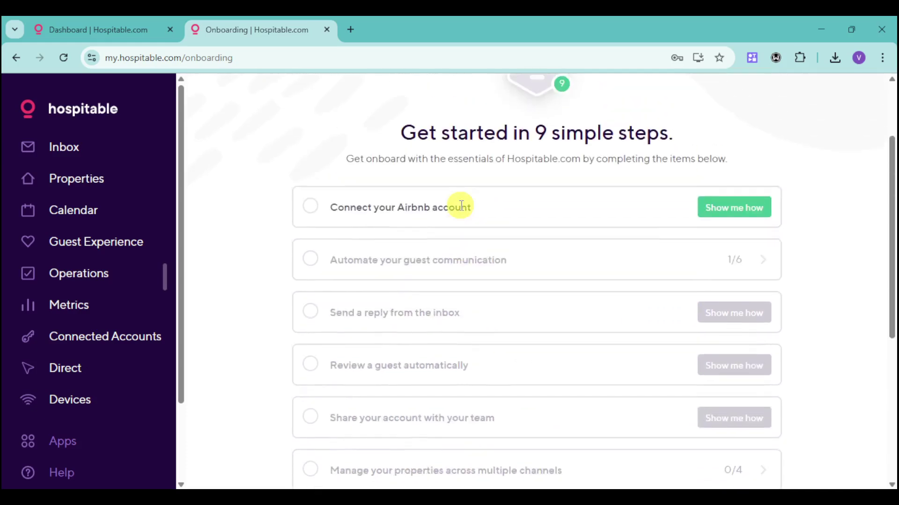
Start the Airbnb connection from the Properties page and agree to connect the account
left_click(78, 180)
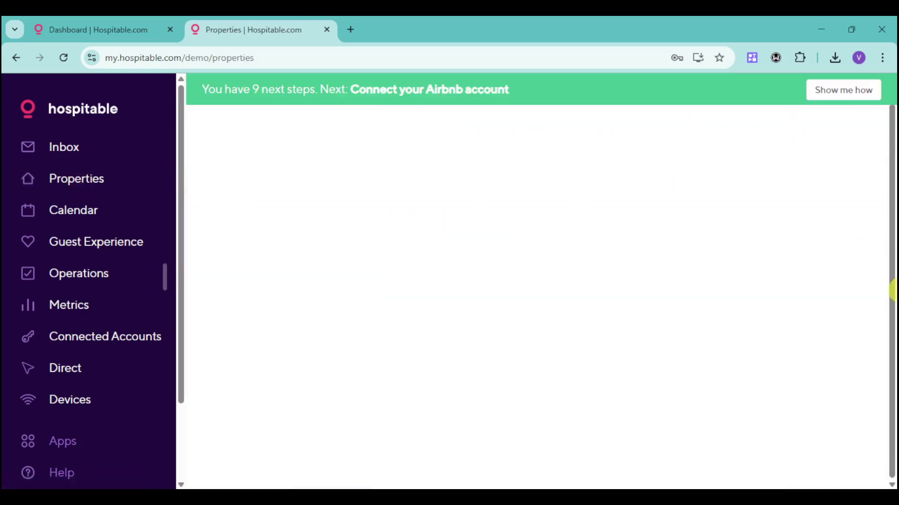
left_click(418, 436)
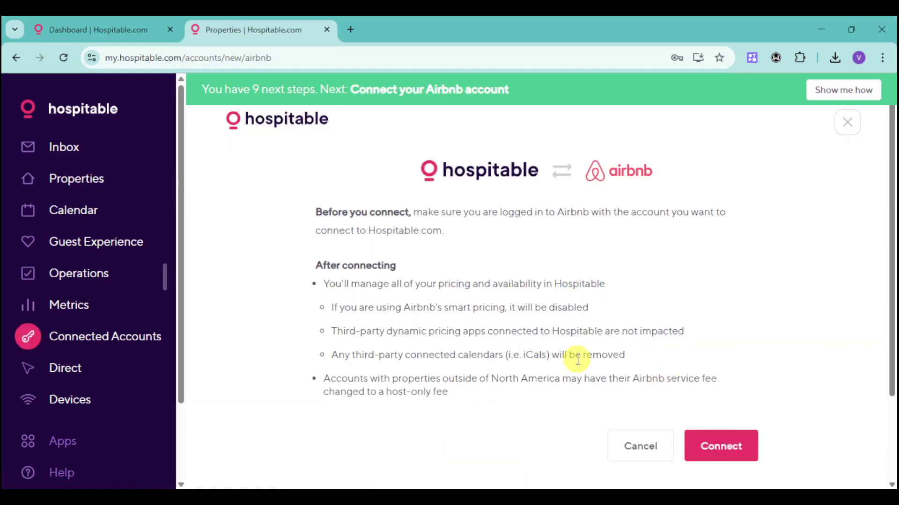
left_click(735, 446)
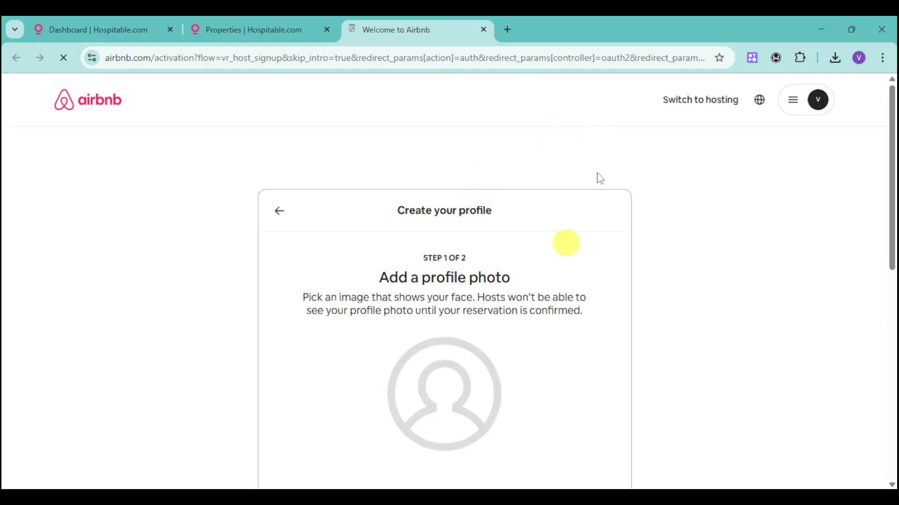
scroll(585, 335, "down", 3)
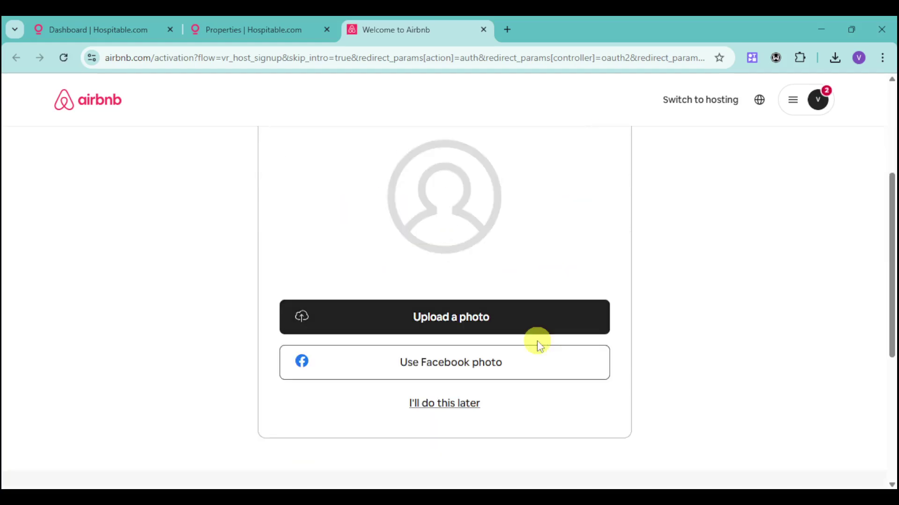
left_click(453, 403)
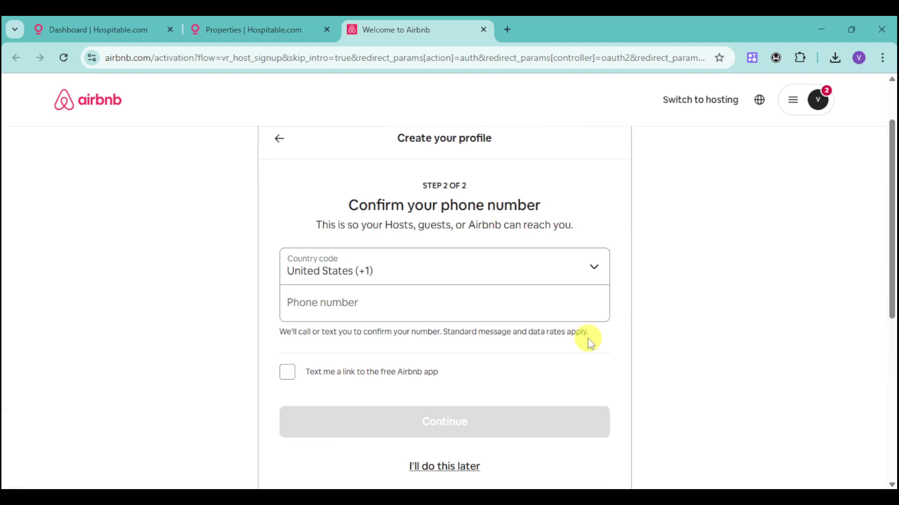
scroll(557, 337, "down", 2)
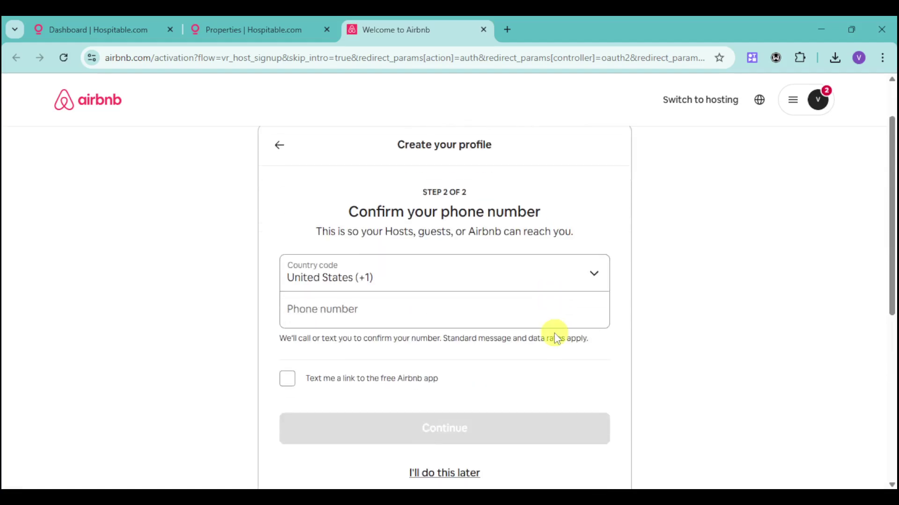
left_click(458, 472)
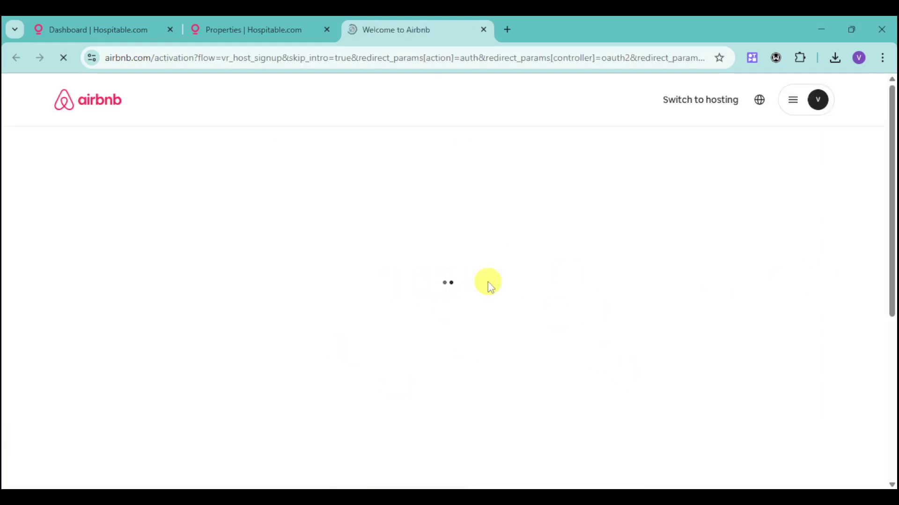
scroll(487, 282, "down", 3)
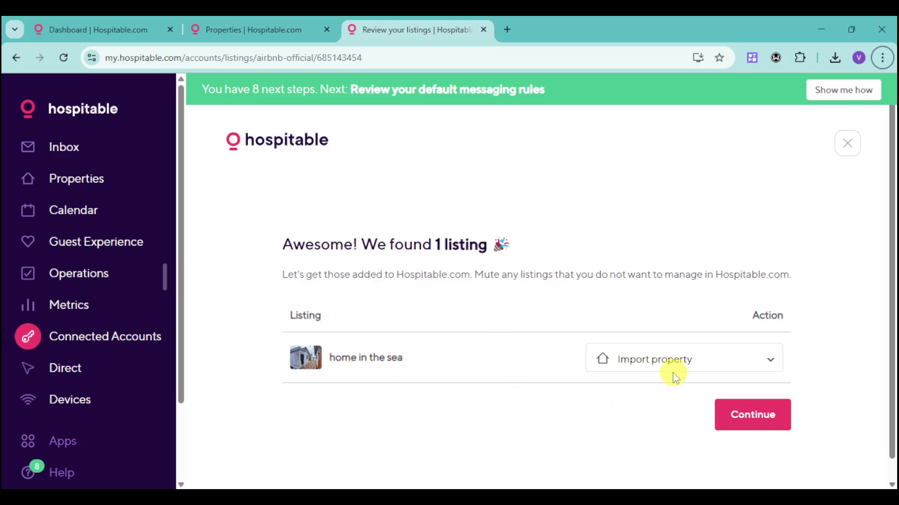
Set the "home in the sea" listing to Import property and confirm its import
left_click(691, 361)
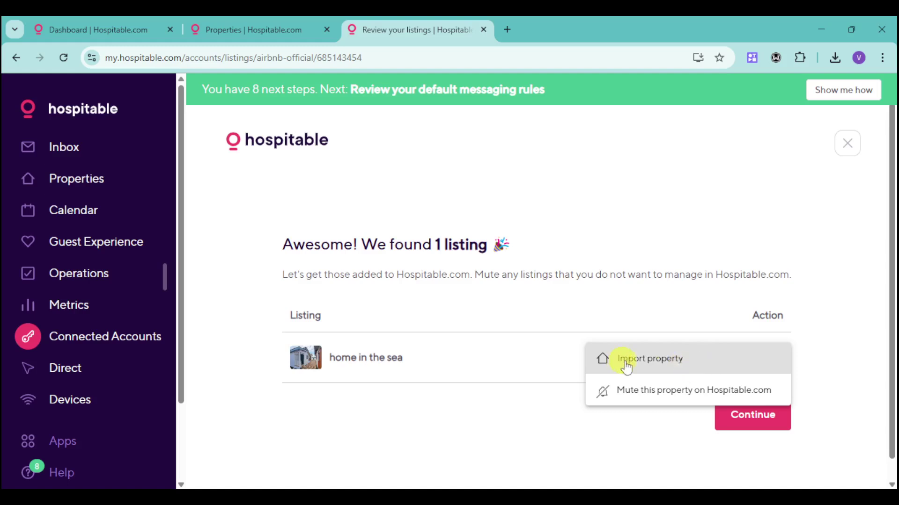
left_click(698, 359)
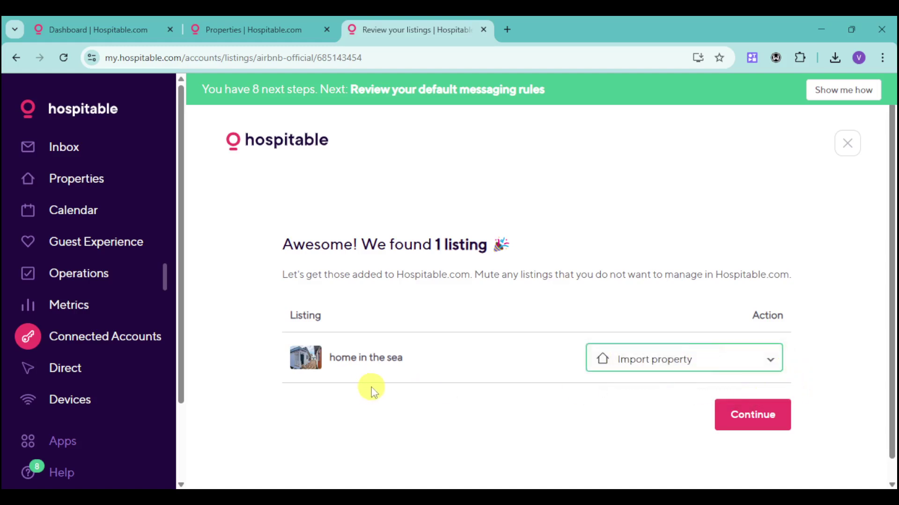
left_click(750, 421)
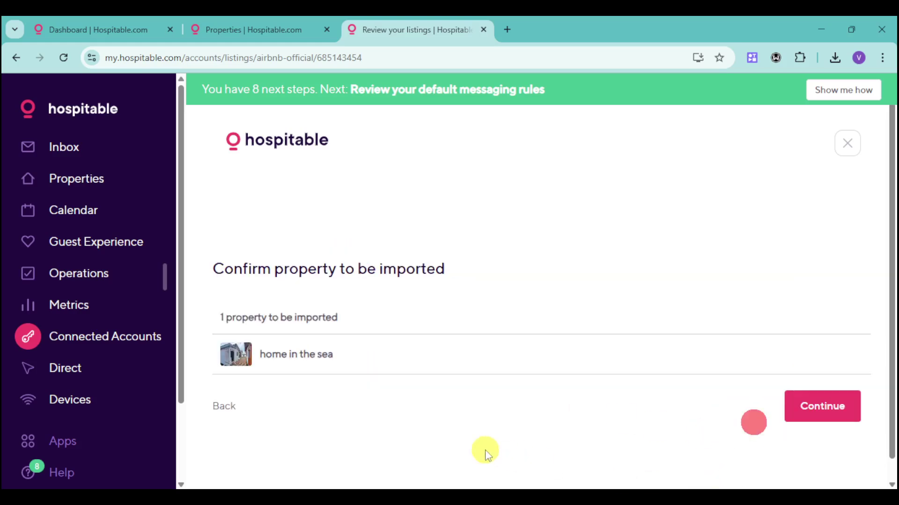
left_click(818, 406)
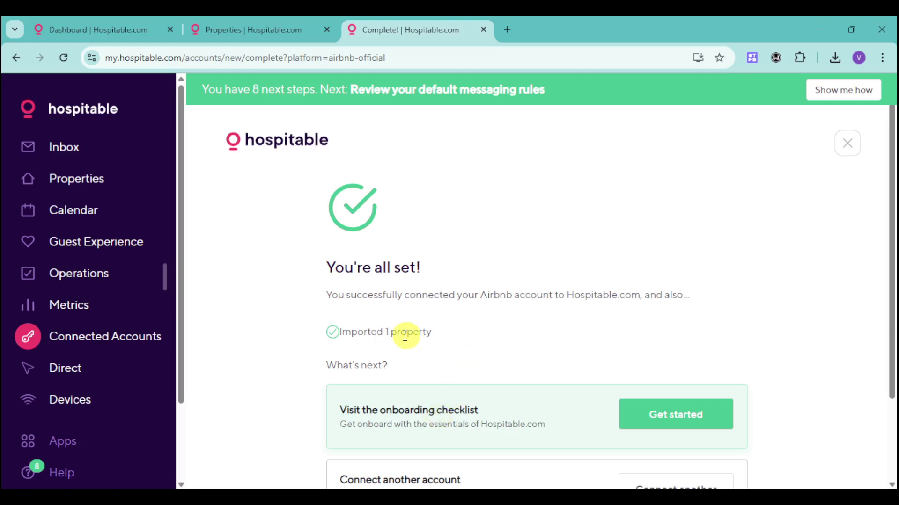
Return to the onboarding checklist, expand "Automate your guest communication" and request the walkthrough for reviewing default messaging rules
scroll(538, 349, "down", 1)
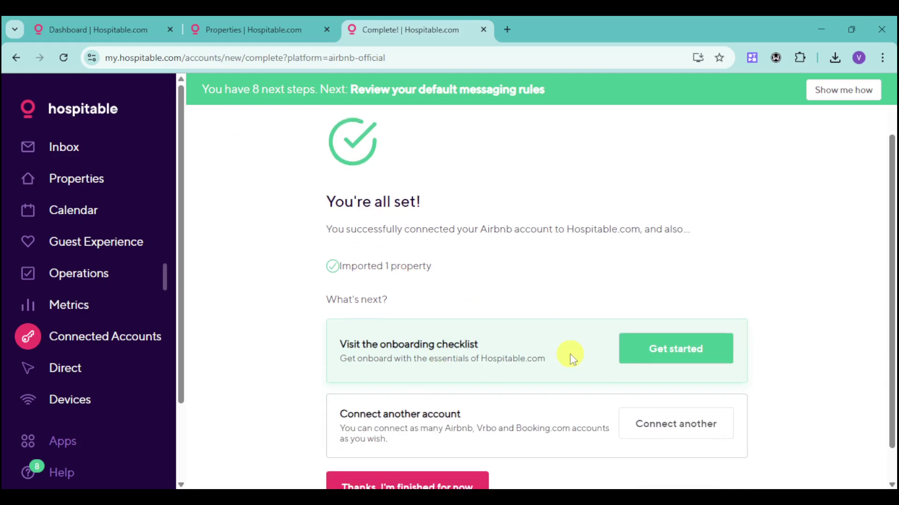
left_click(676, 355)
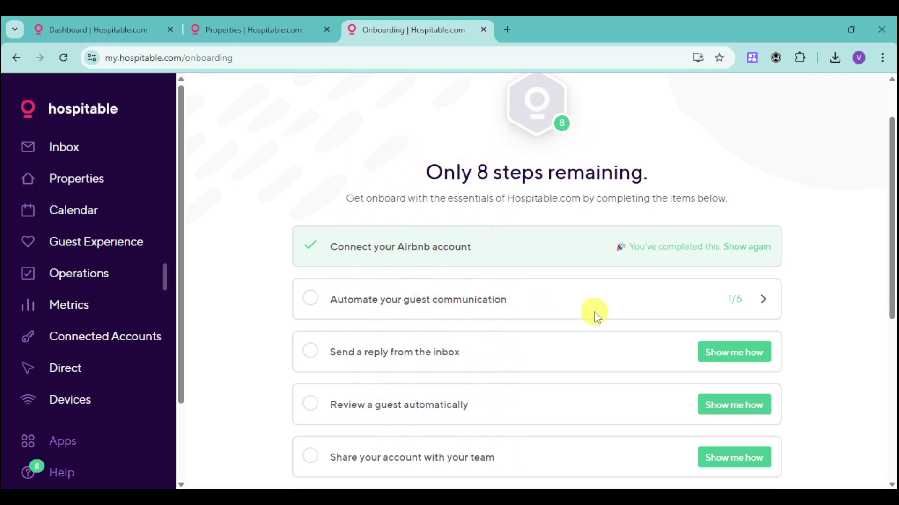
left_click(763, 308)
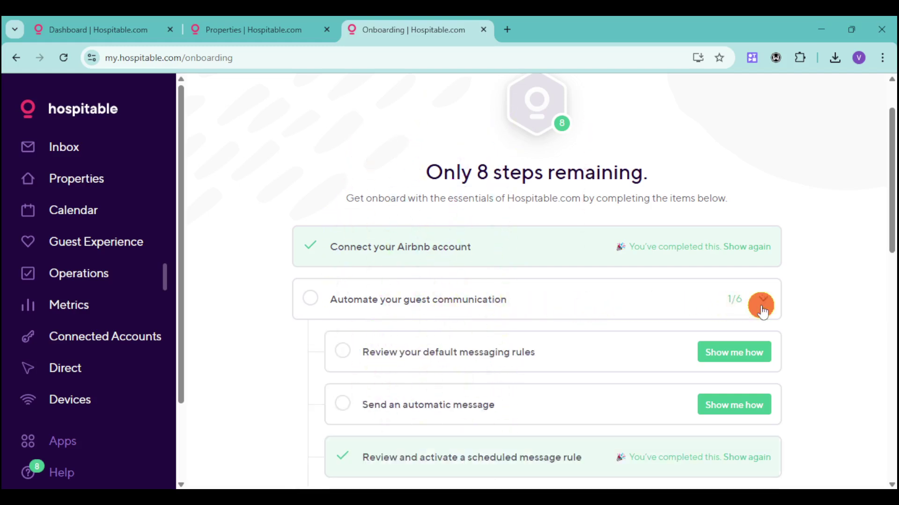
scroll(602, 367, "down", 3)
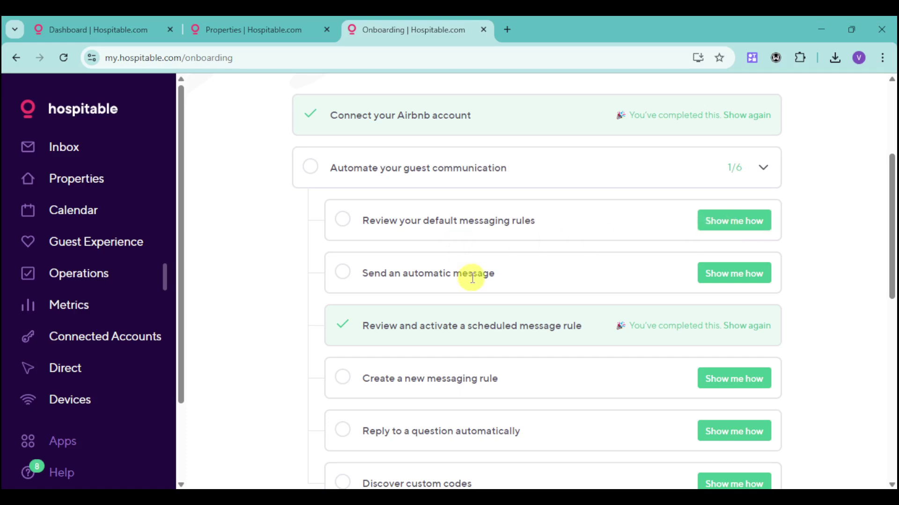
left_click(717, 229)
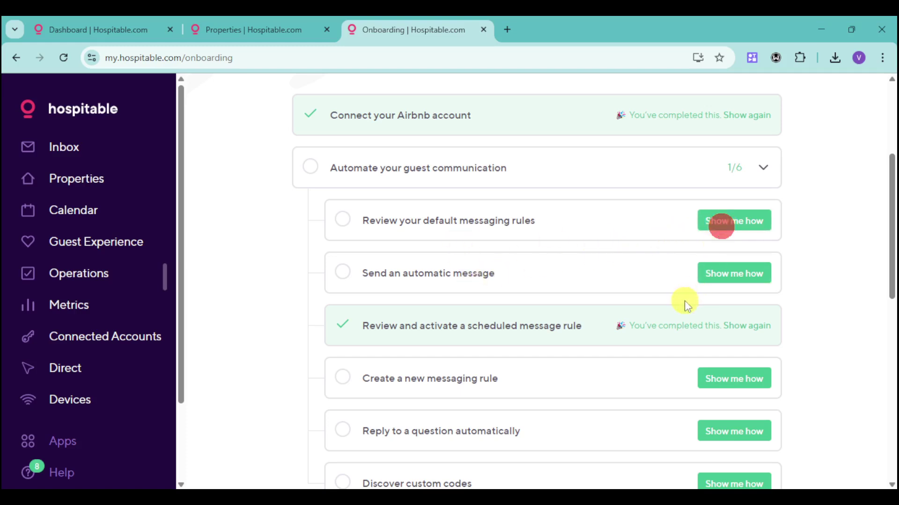
left_click(718, 225)
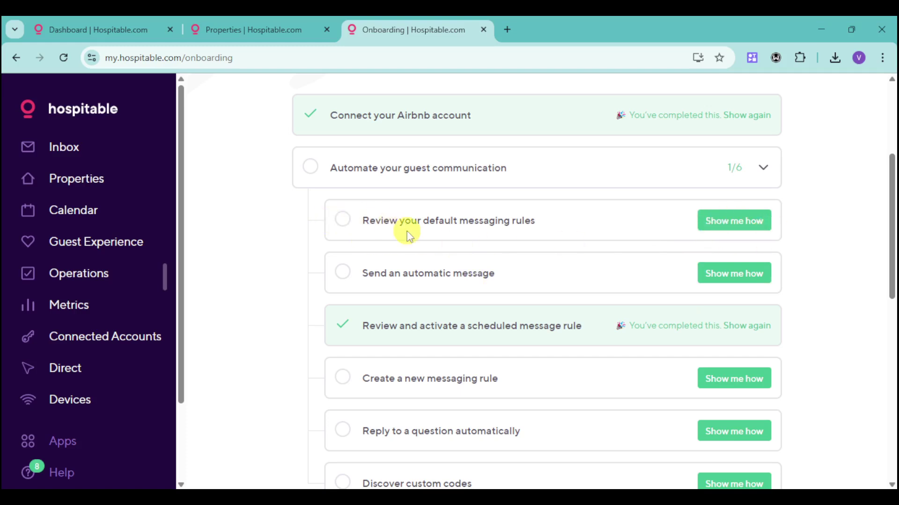
Activate the Guest Experience messaging rule that is sent on a new inquiry
left_click(114, 241)
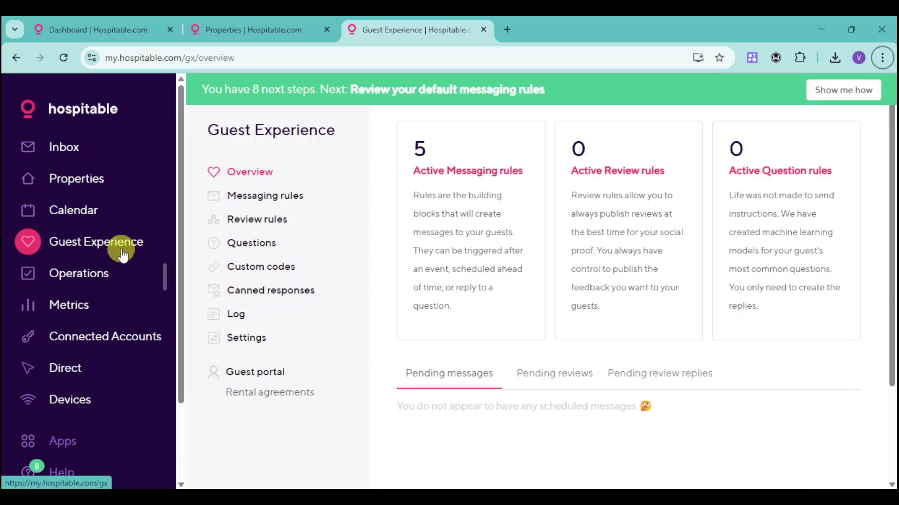
left_click(287, 199)
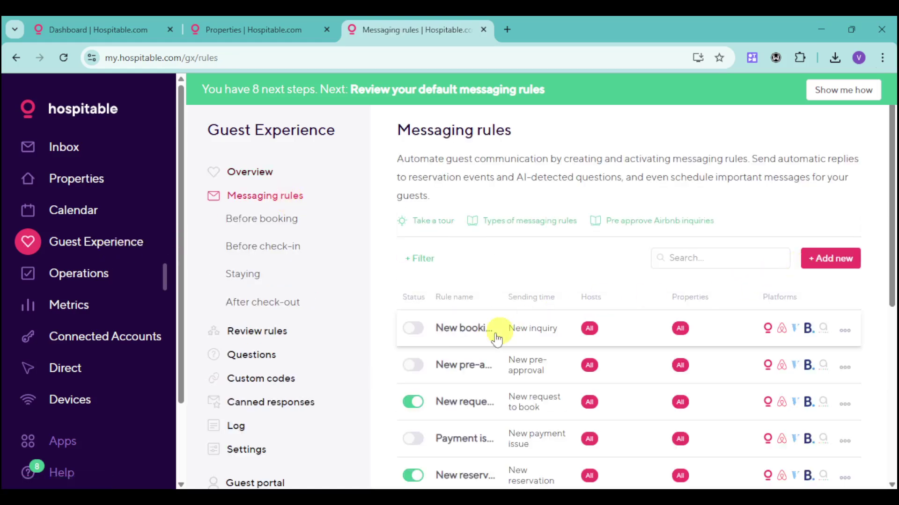
left_click(414, 329)
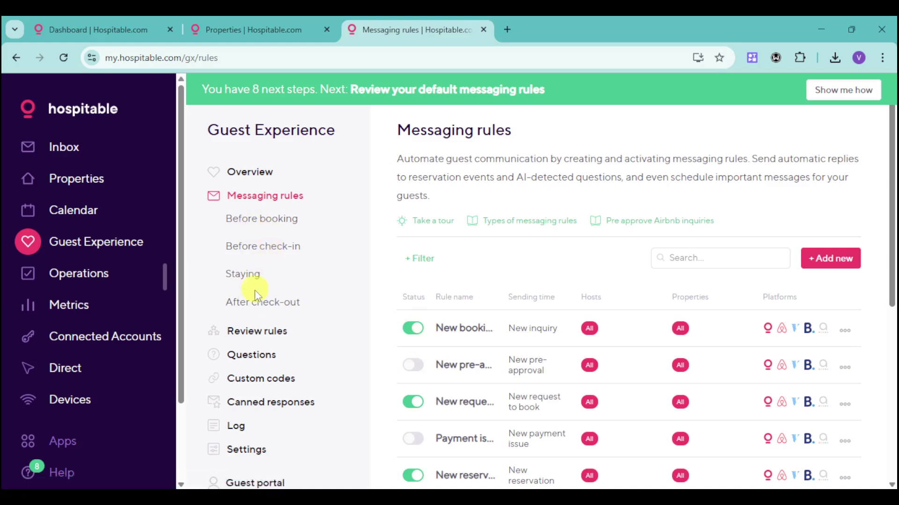
Activate the first review rule, sent 3 days after check-out
left_click(253, 329)
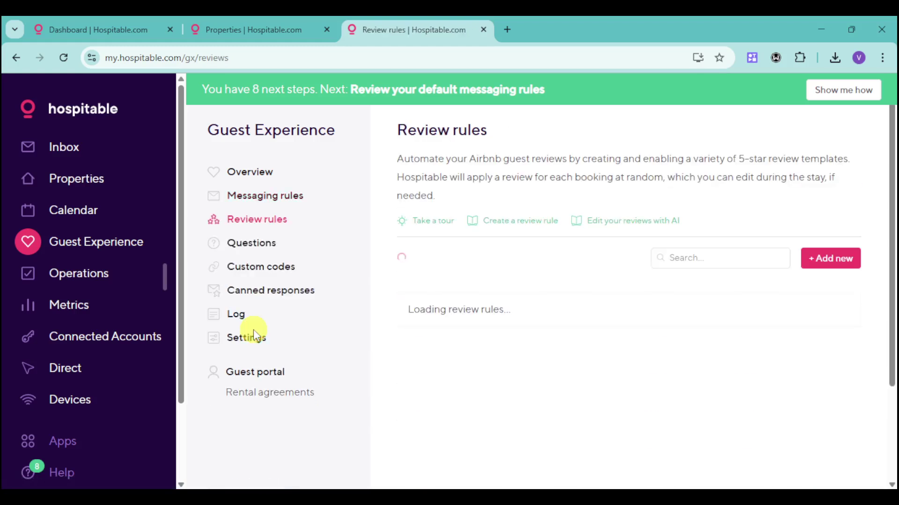
left_click(416, 333)
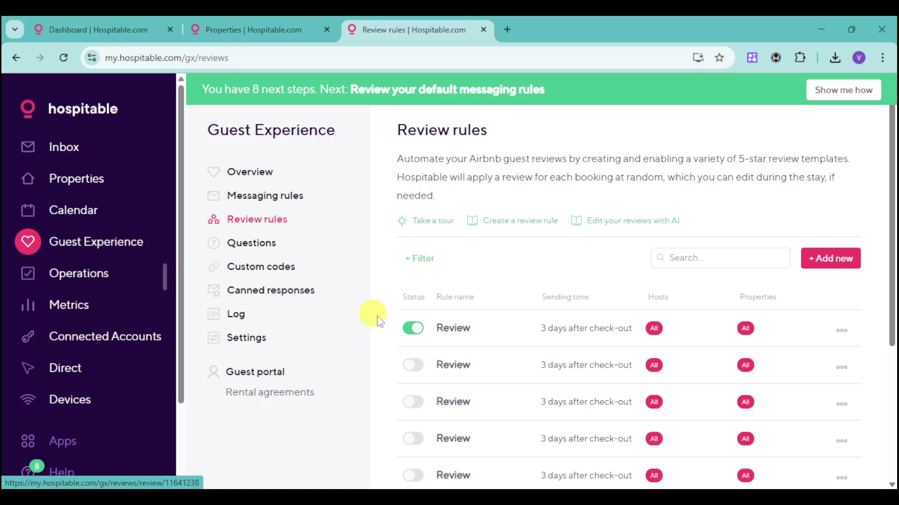
Browse the AI-detected guest questions and open the Air Conditioning question
left_click(250, 248)
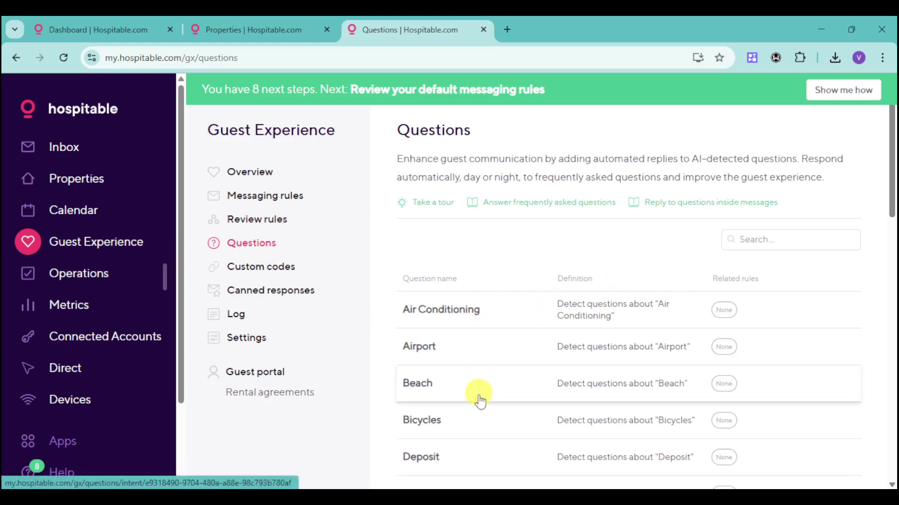
scroll(476, 410, "down", 2)
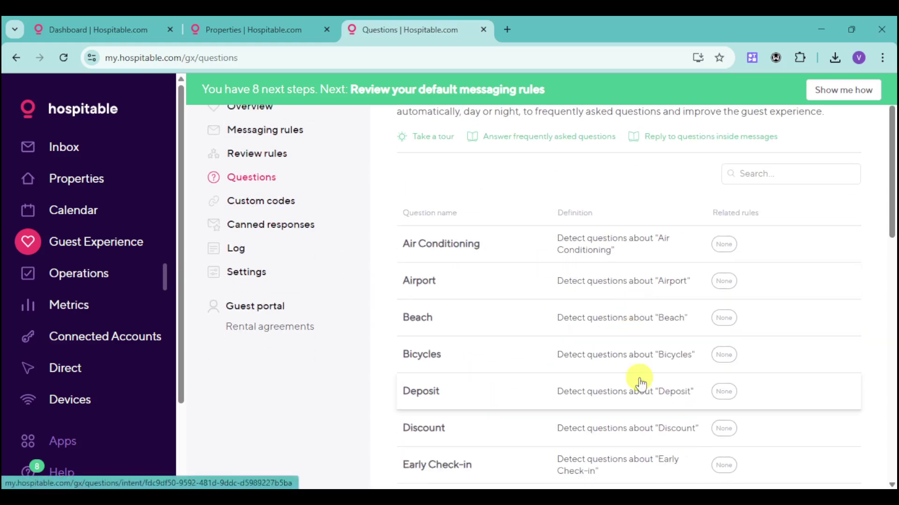
scroll(639, 377, "down", 2)
scroll(640, 384, "up", 4)
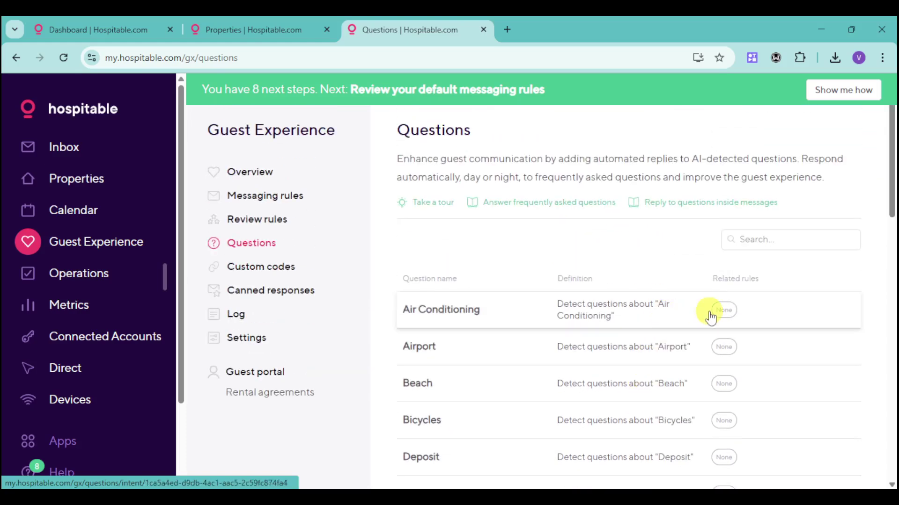
left_click(531, 320)
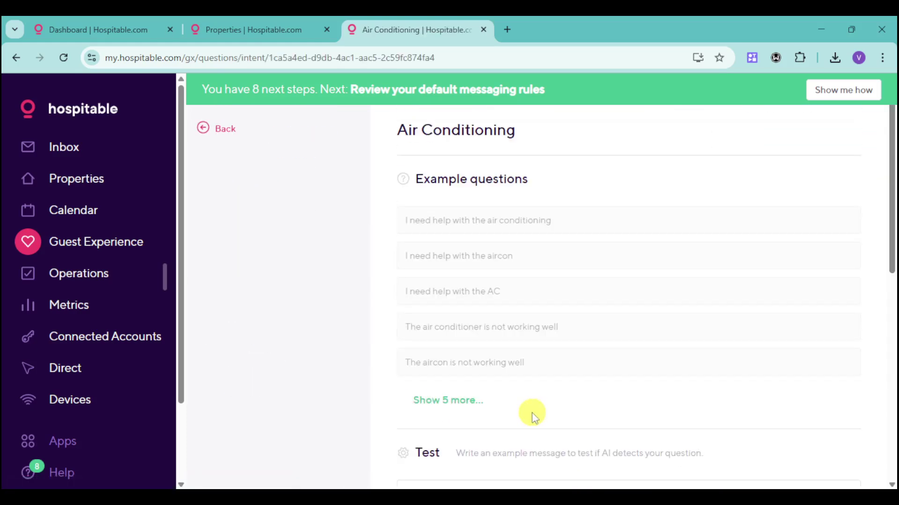
Review the example questions for Air Conditioning and enter "yes" as the test message
scroll(531, 400, "down", 3)
scroll(527, 381, "down", 1)
scroll(528, 381, "up", 4)
scroll(580, 265, "down", 4)
left_click(506, 338)
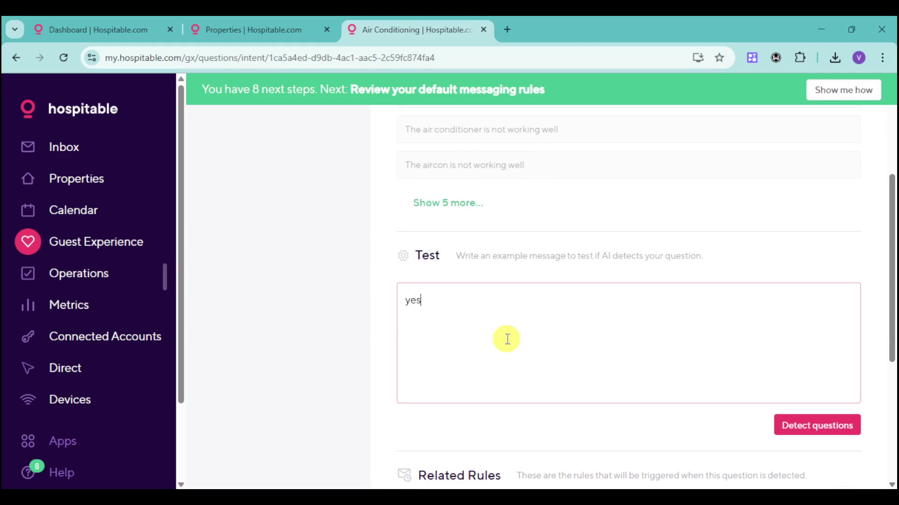
scroll(735, 354, "up", 3)
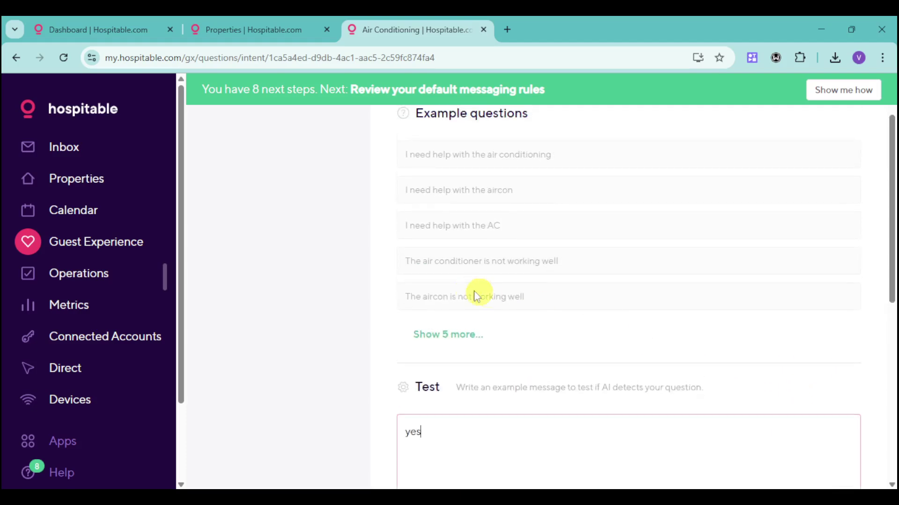
Run question detection on the Air Conditioning test message and check the question's related rules
scroll(545, 335, "up", 2)
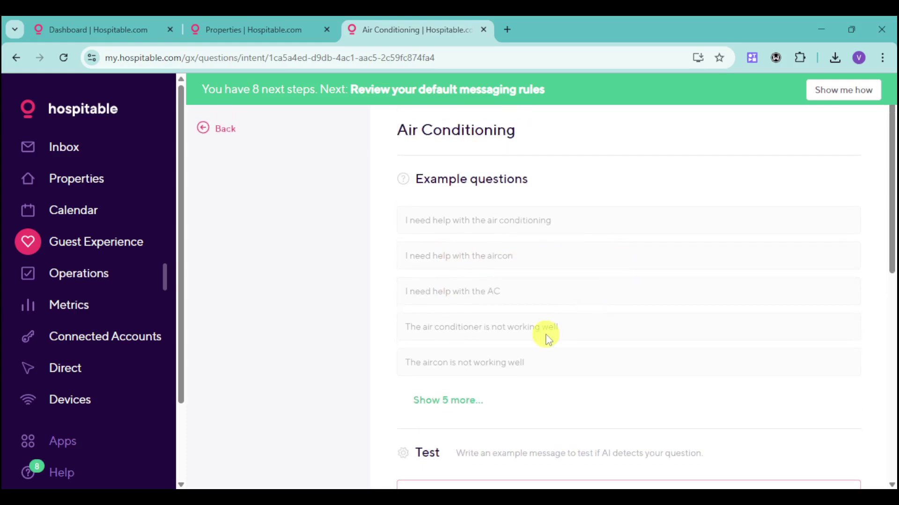
scroll(730, 374, "down", 9)
left_click(837, 227)
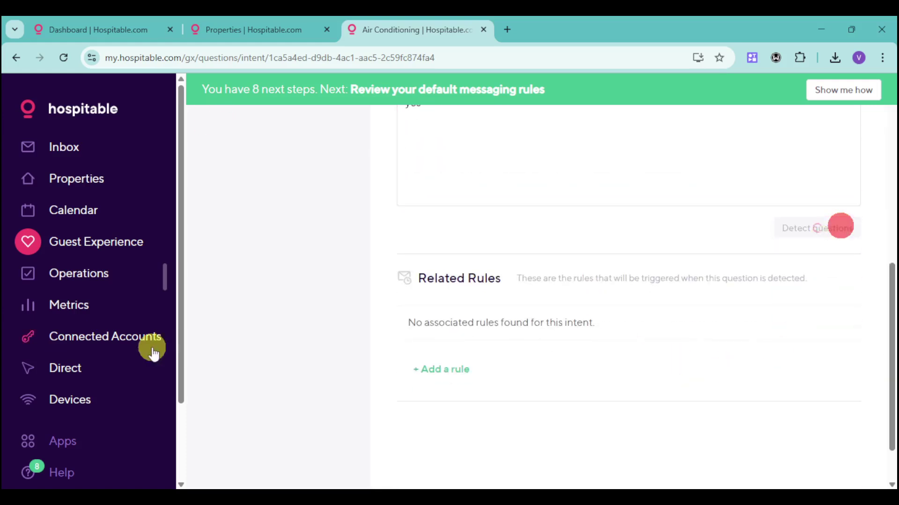
scroll(715, 413, "up", 5)
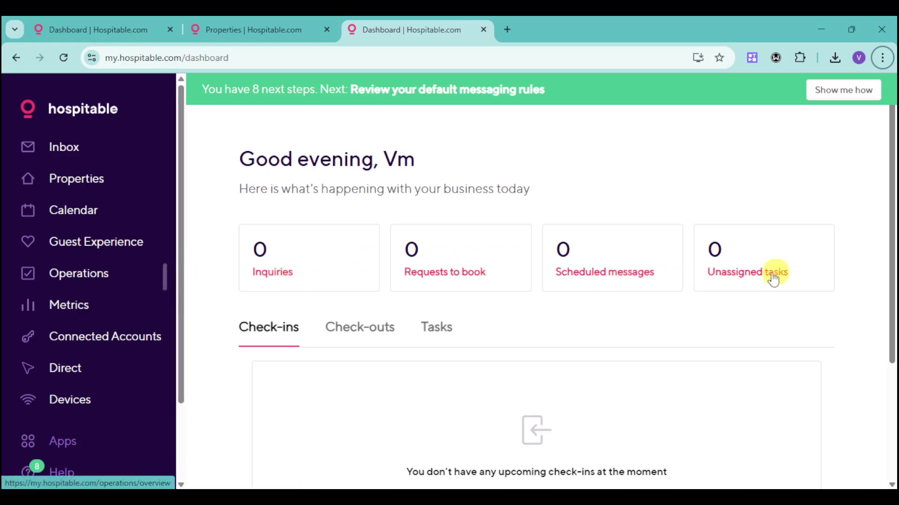
Review the dashboard's upcoming check-ins, check-outs and tasks, and look over all messages in the inbox
scroll(328, 356, "down", 3)
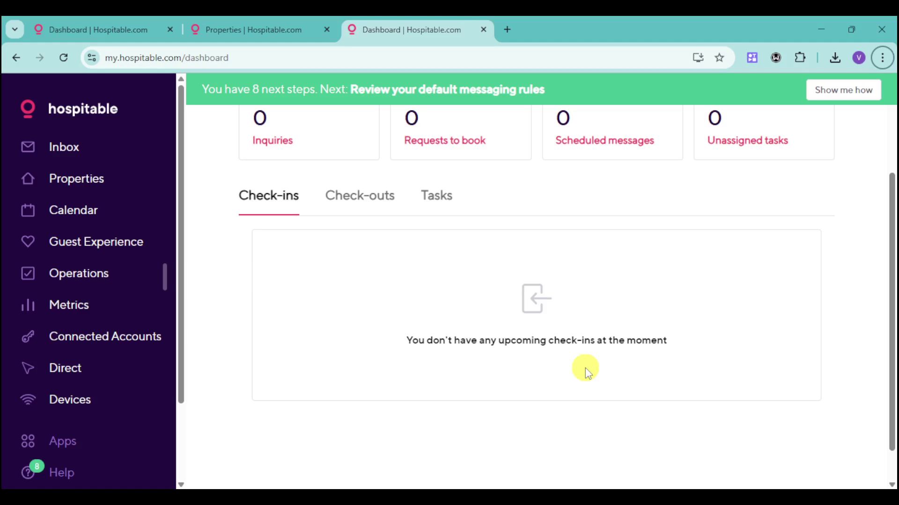
left_click(365, 200)
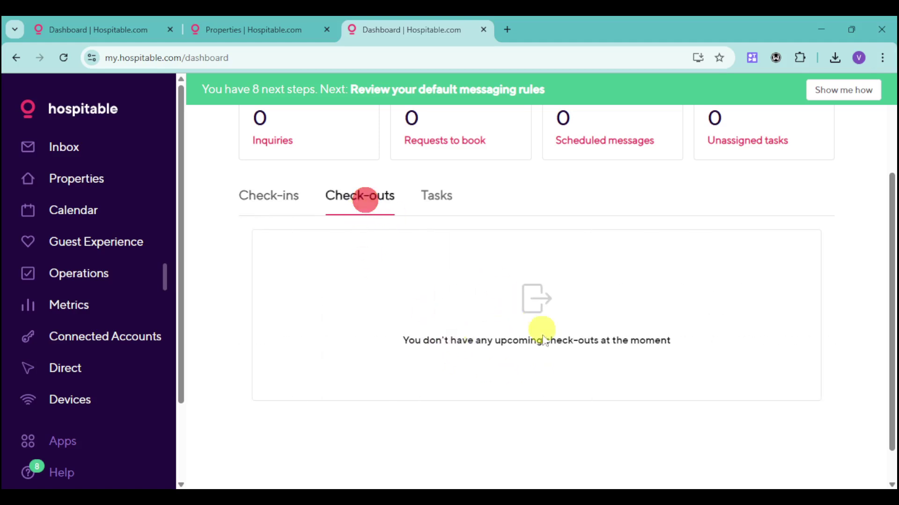
left_click(436, 195)
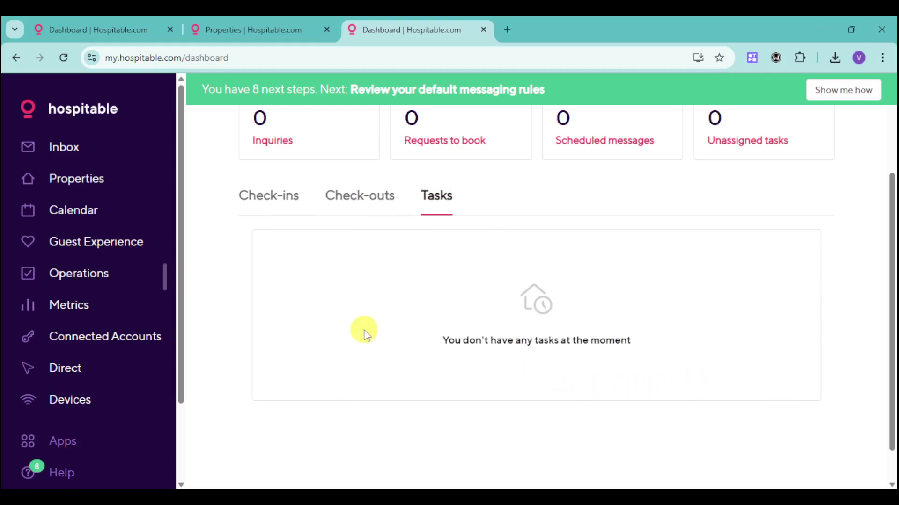
left_click(67, 149)
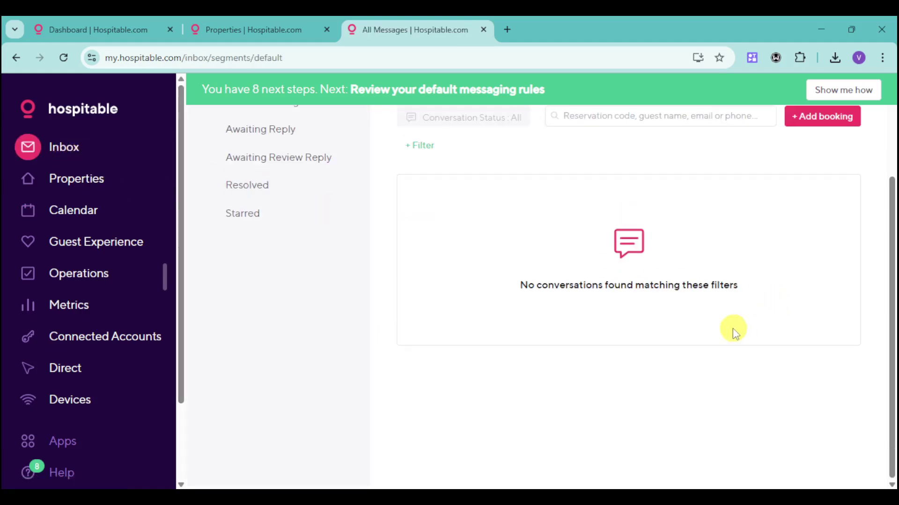
scroll(702, 328, "up", 3)
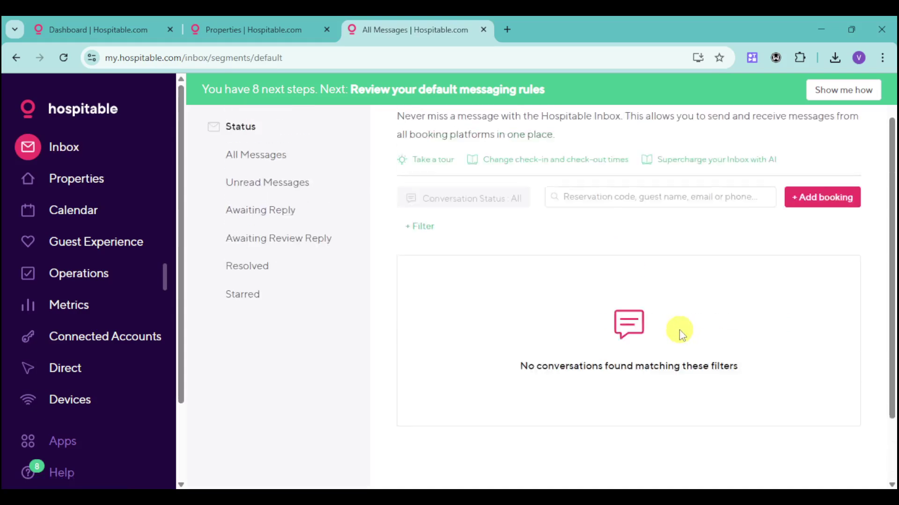
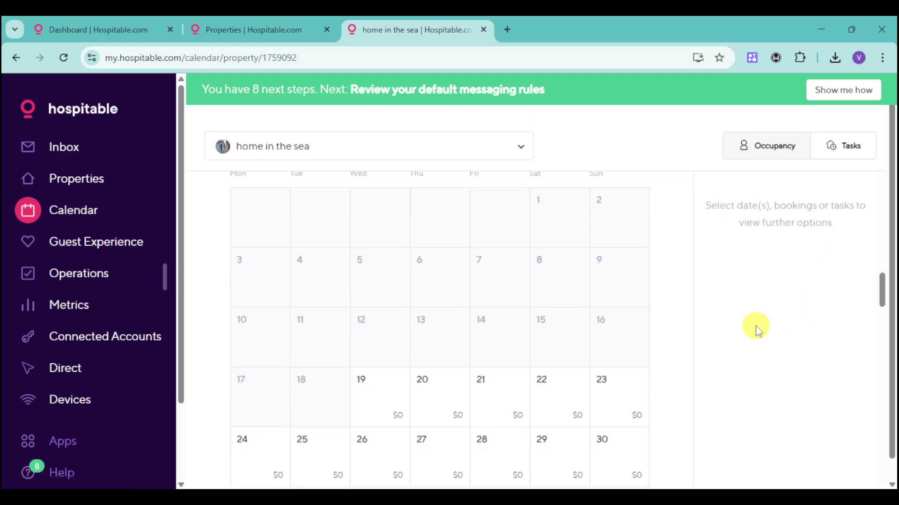
Choose the property home in the sea in the calendar and browse its March and April 2025 dates
left_click(510, 145)
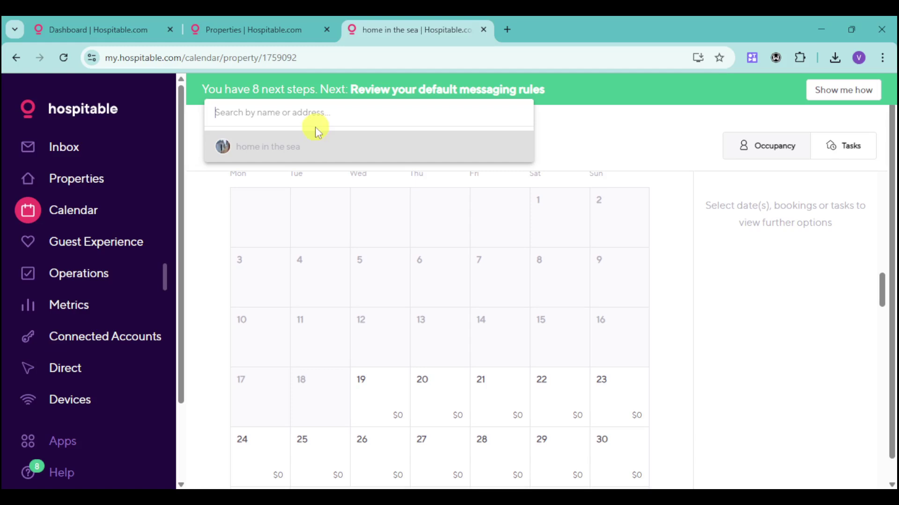
left_click(358, 154)
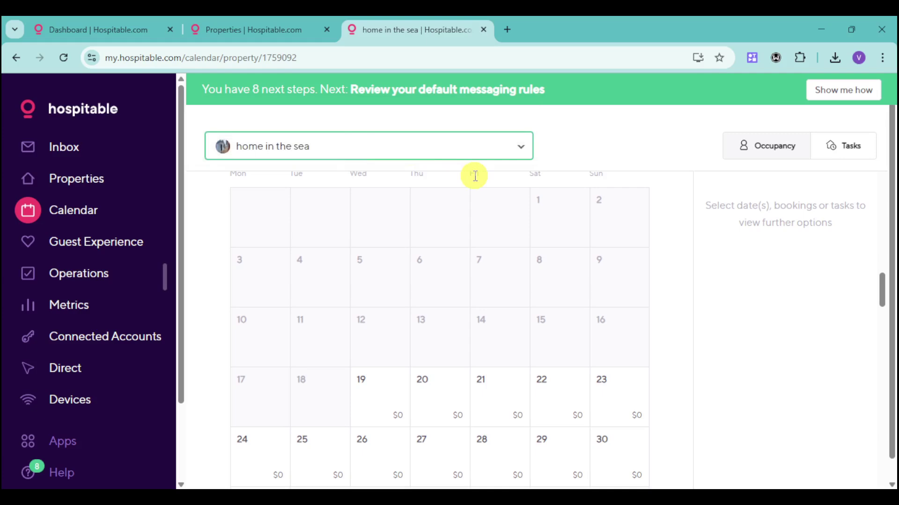
scroll(558, 341, "down", 3)
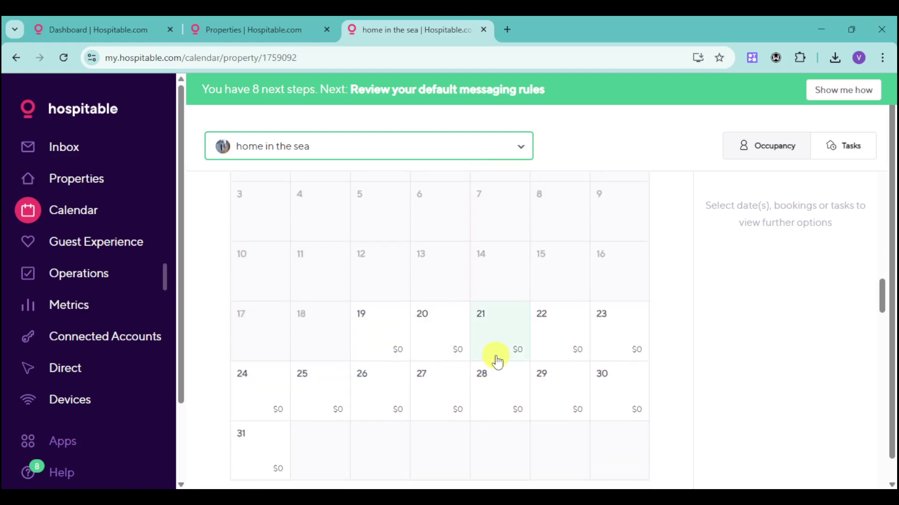
scroll(602, 345, "down", 4)
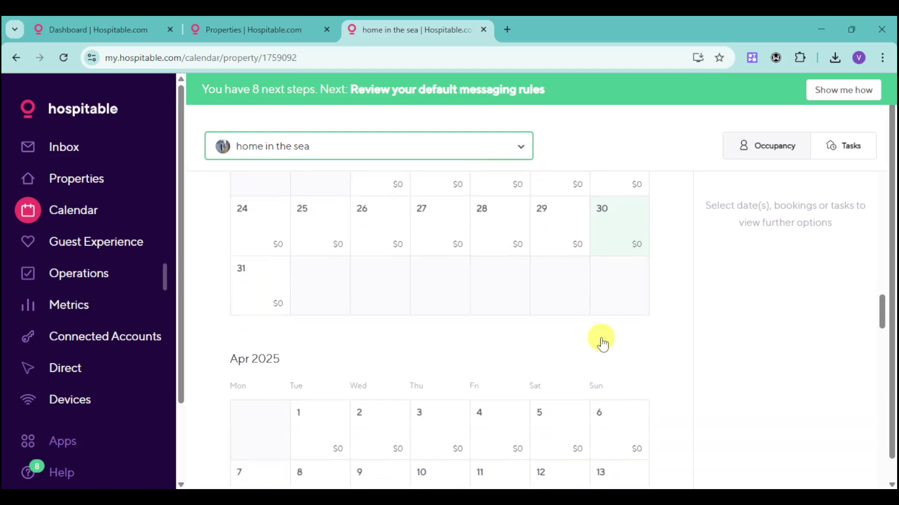
scroll(602, 344, "up", 5)
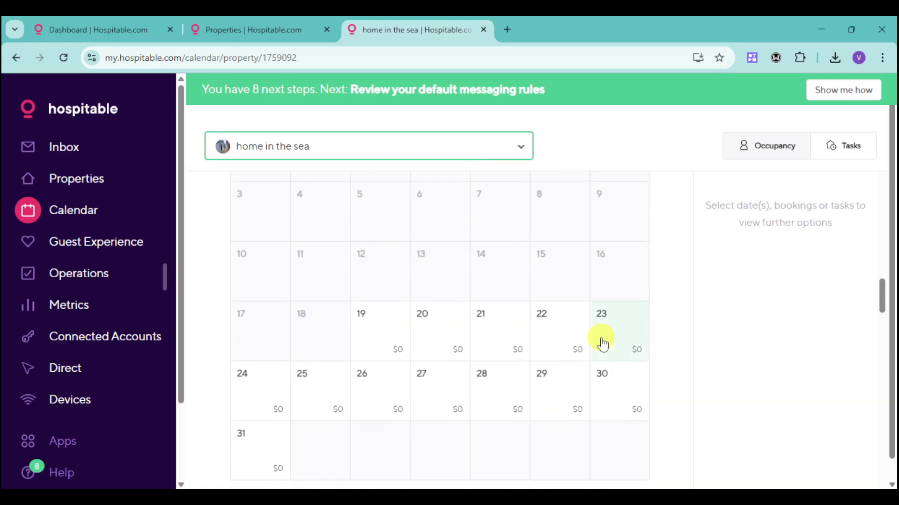
Start a new booking for home in the sea from Mar 22 to Mar 23, 2025
left_click(553, 355)
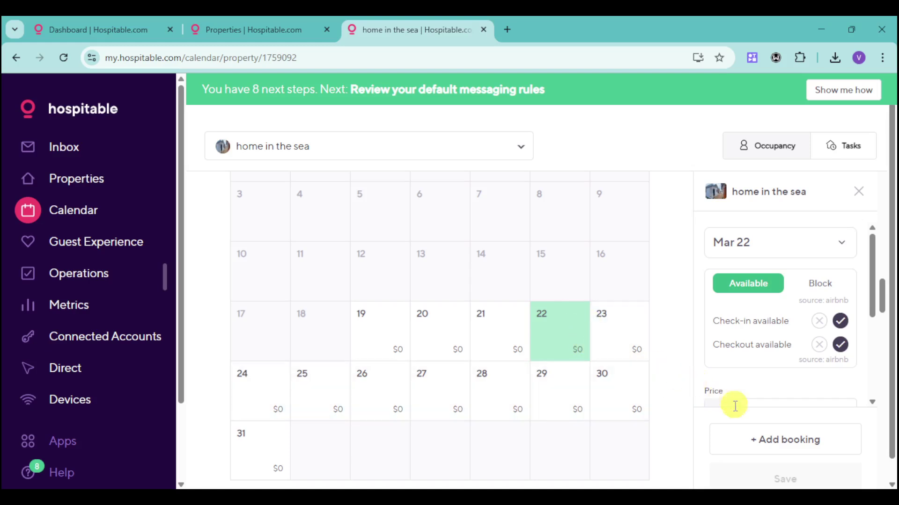
left_click(772, 438)
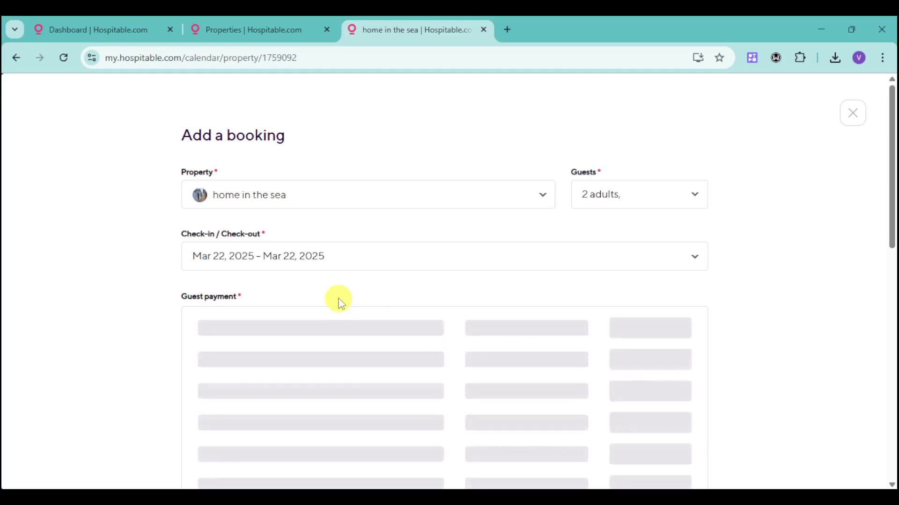
left_click(334, 269)
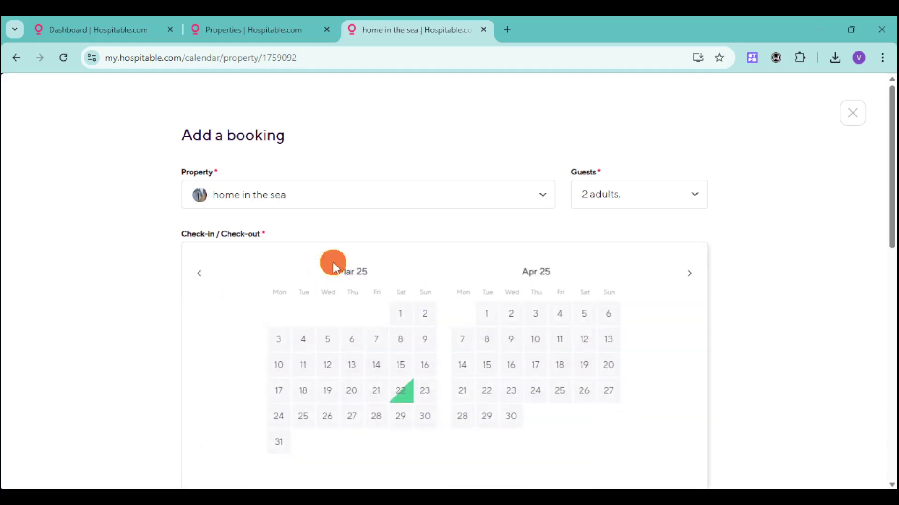
left_click(426, 393)
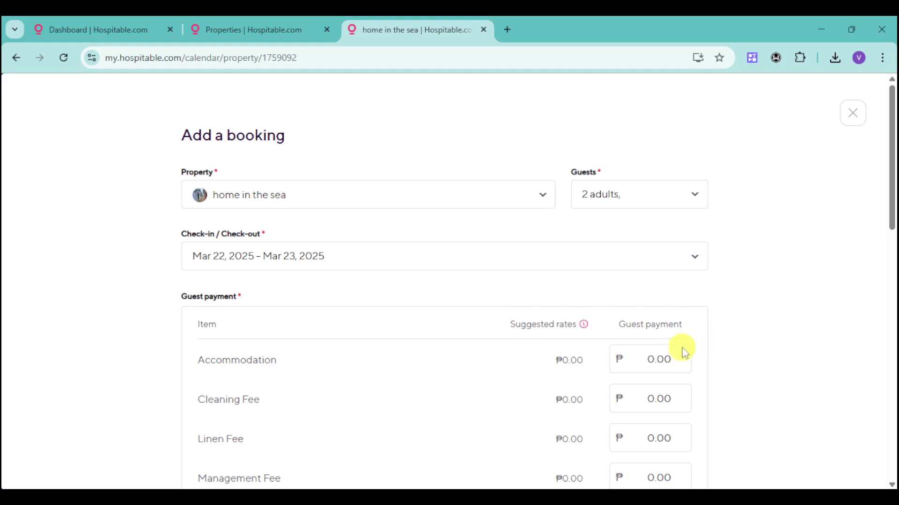
Set the booking's guest payment to 1200 for Accommodation and 500 for the Cleaning Fee
left_click(678, 362)
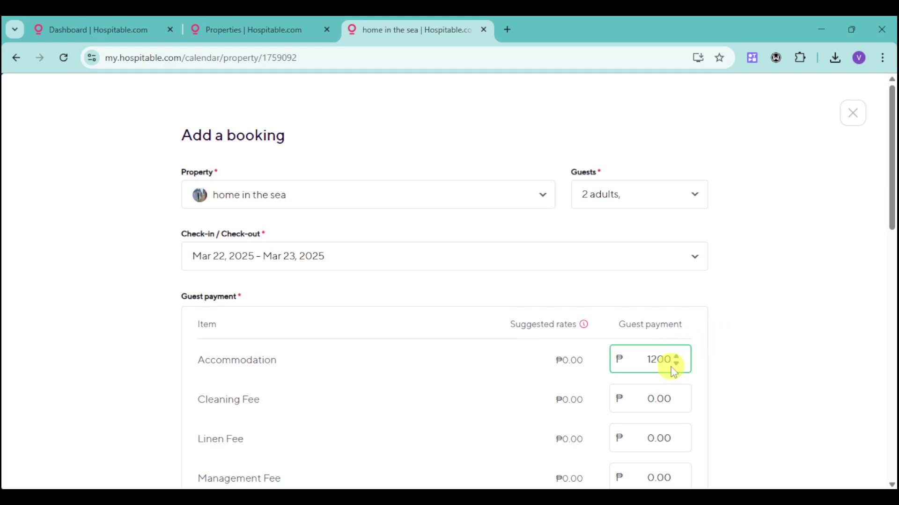
left_click(665, 392)
type("5")
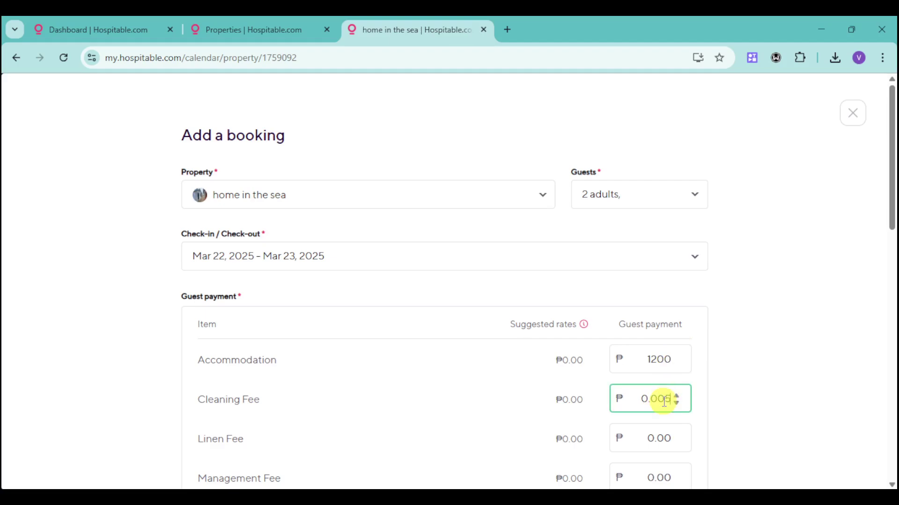
type("00")
key("ctrl+a")
type("5")
Fill in the guest's first name, last name and e-mail using the saved contact details, and create the booking
scroll(664, 401, "down", 7)
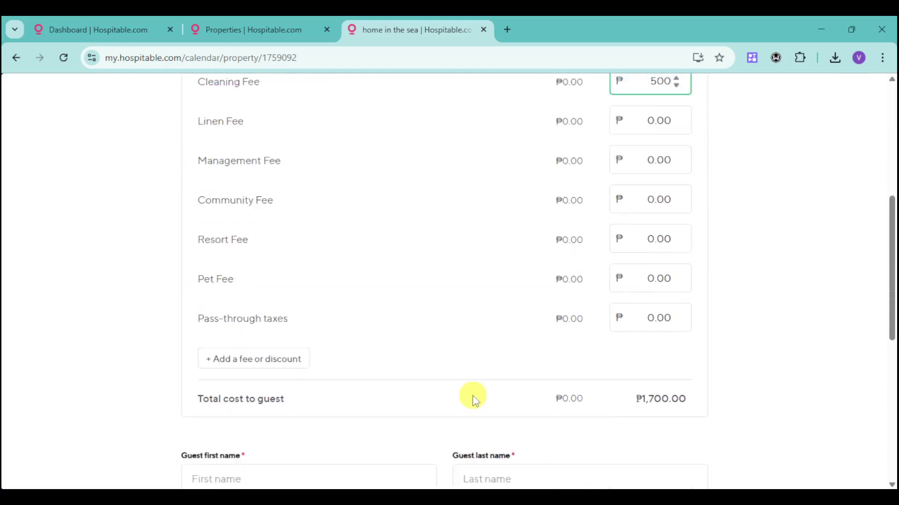
scroll(479, 361, "down", 5)
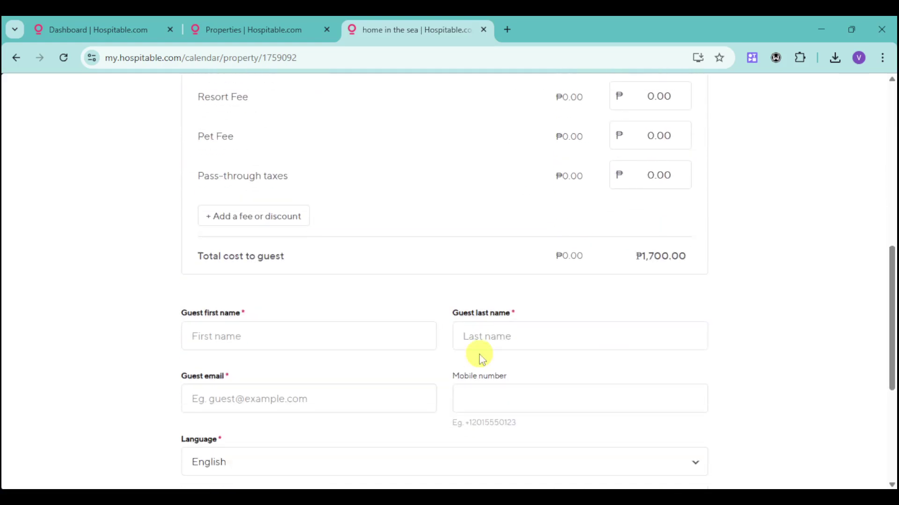
left_click(225, 204)
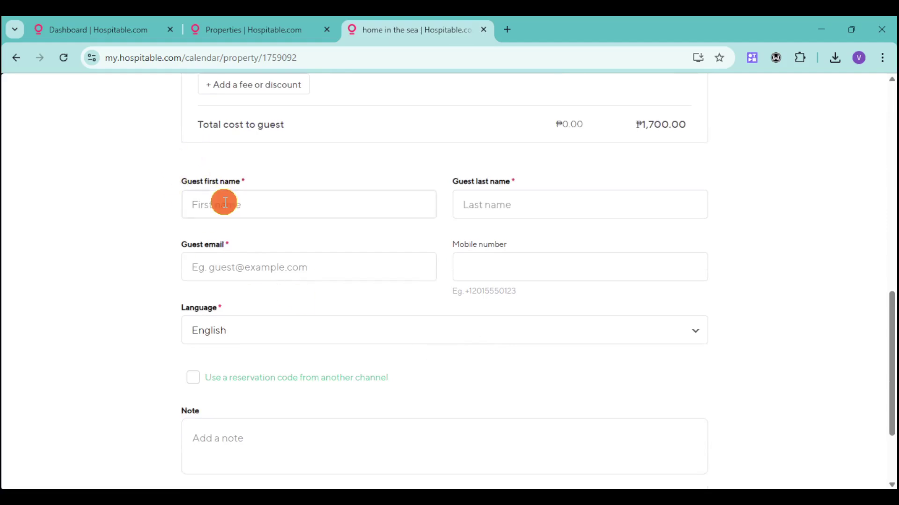
left_click(338, 237)
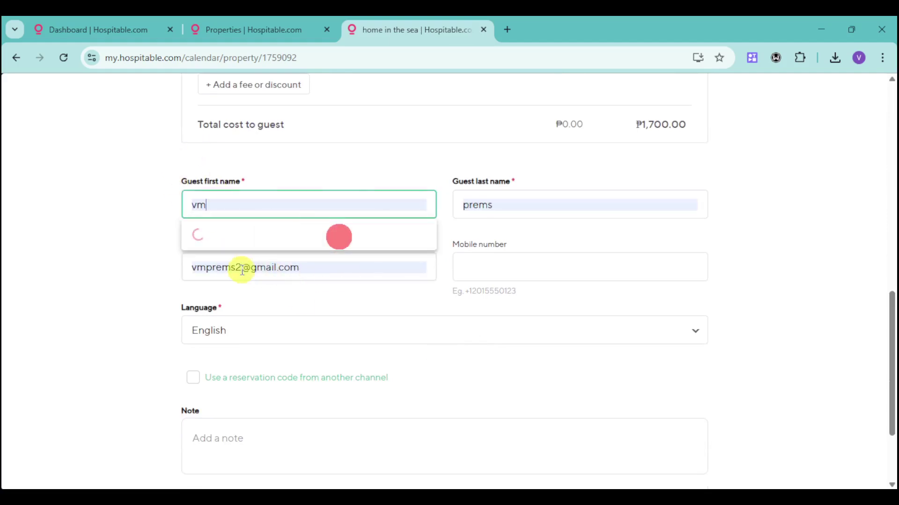
scroll(262, 328, "down", 2)
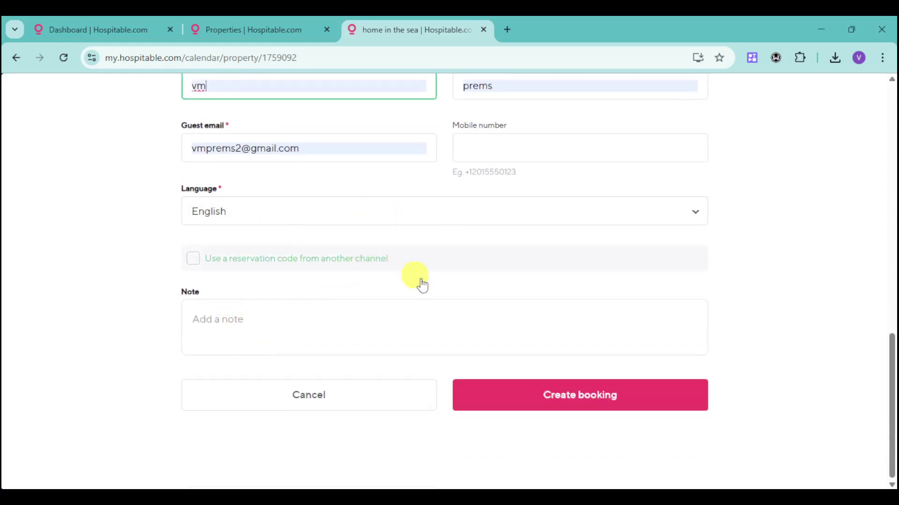
left_click(578, 396)
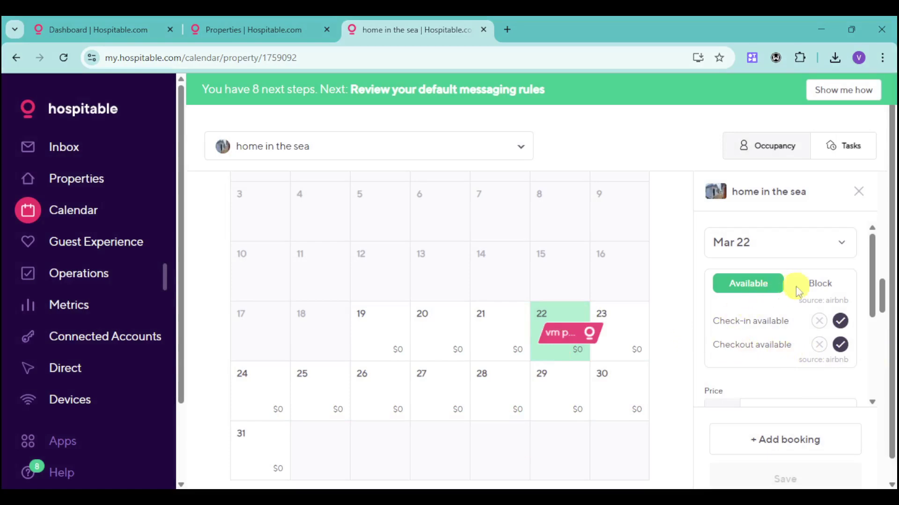
Block the night of Mar 22 for home in the sea and save the change
scroll(798, 337, "down", 3)
scroll(630, 347, "down", 1)
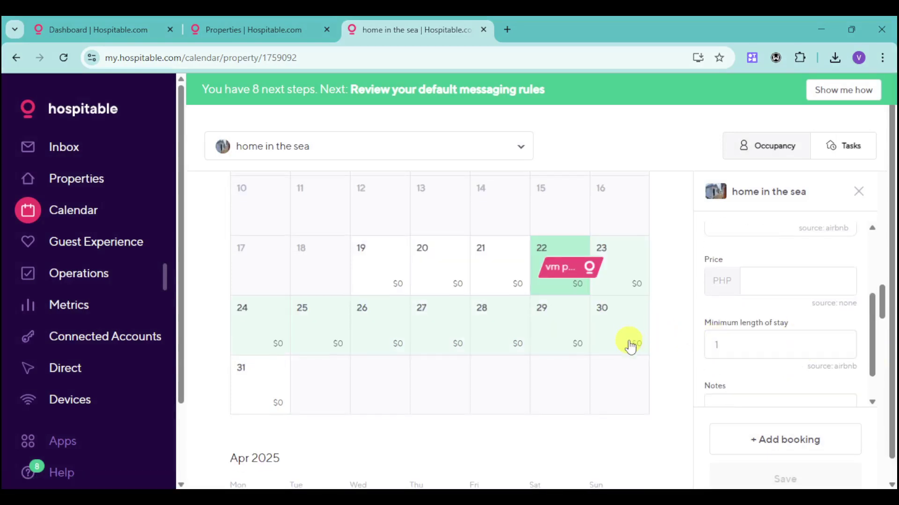
scroll(628, 345, "up", 3)
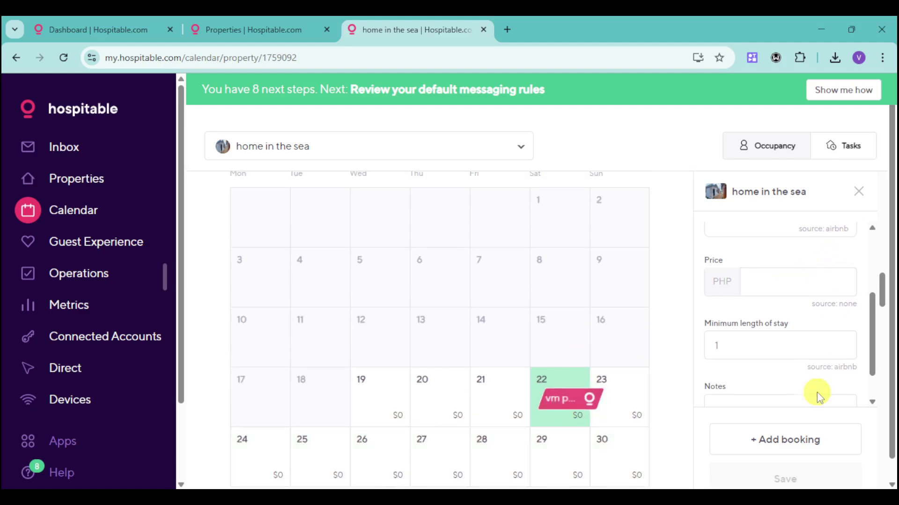
scroll(818, 396, "up", 3)
left_click(816, 286)
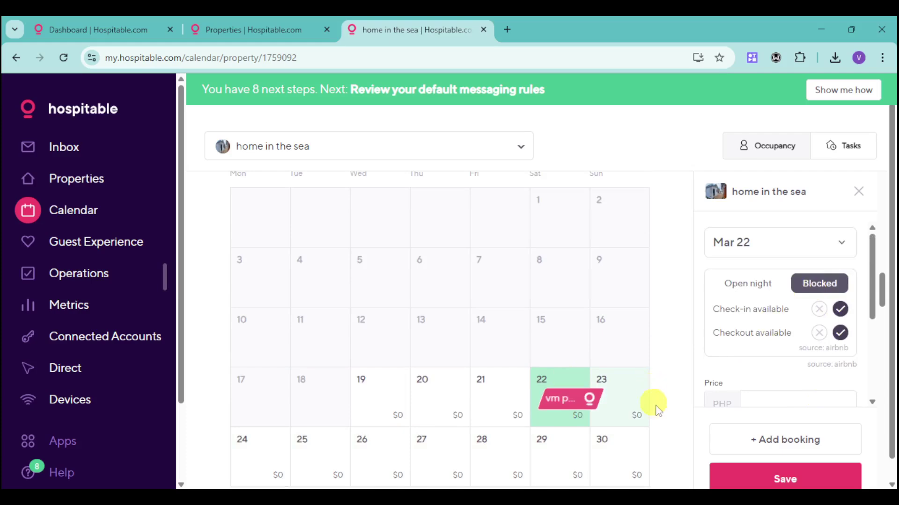
left_click(787, 478)
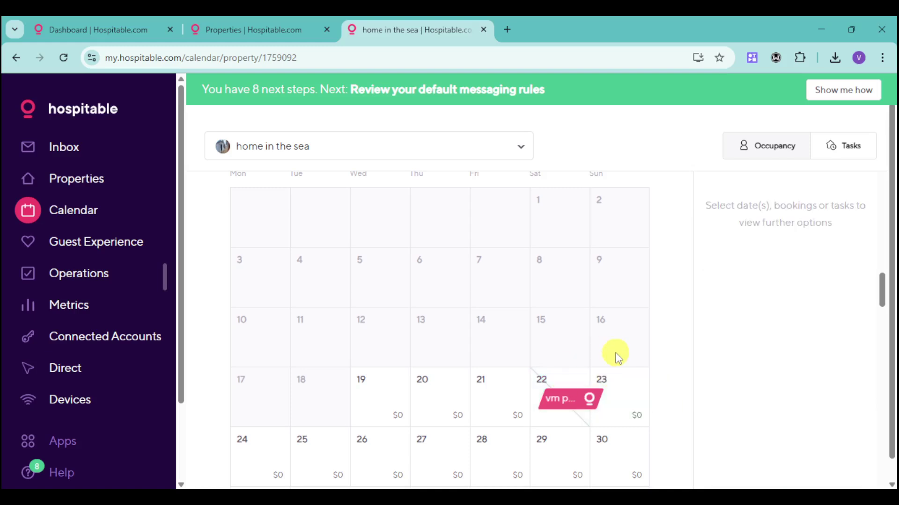
Open the properties list and examine the listings, sync status and connected platforms of home in the sea
left_click(96, 184)
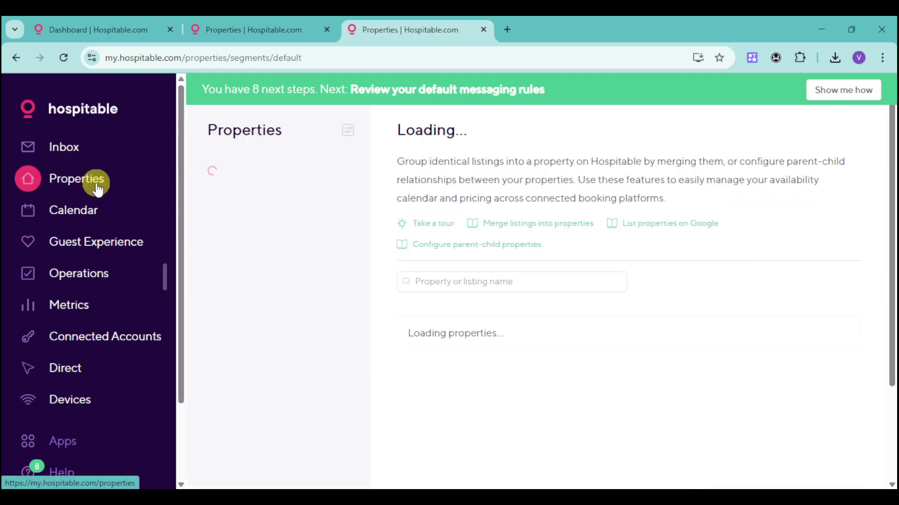
mouse_move(635, 356)
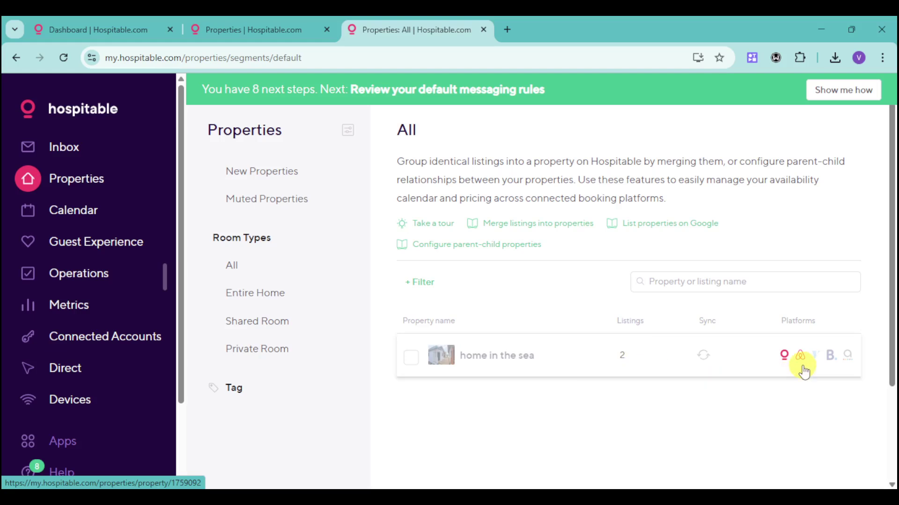
mouse_move(784, 361)
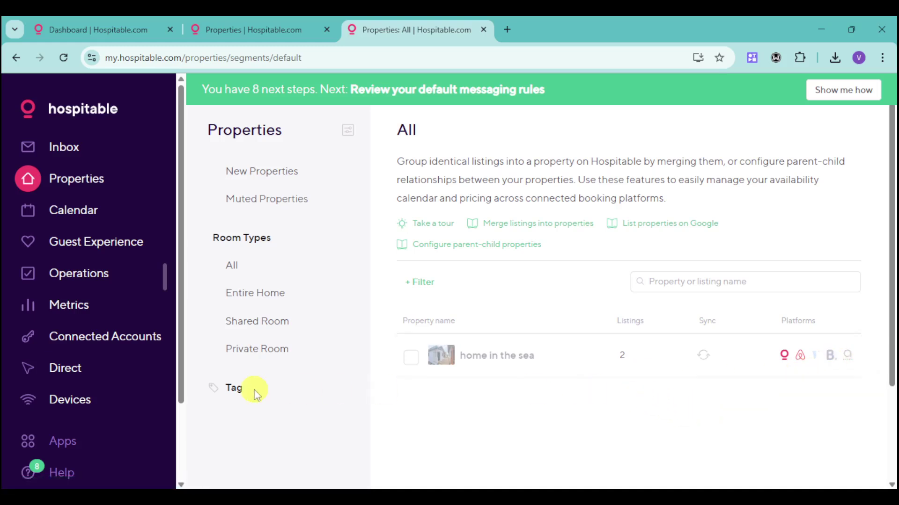
Look over the Operations overview and the reservation metrics with their booking and revenue charts by channel
left_click(127, 278)
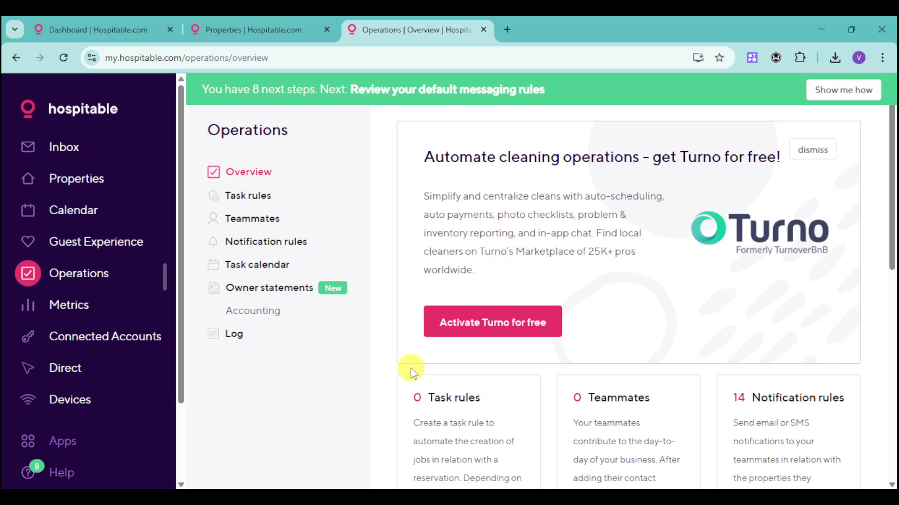
left_click(106, 310)
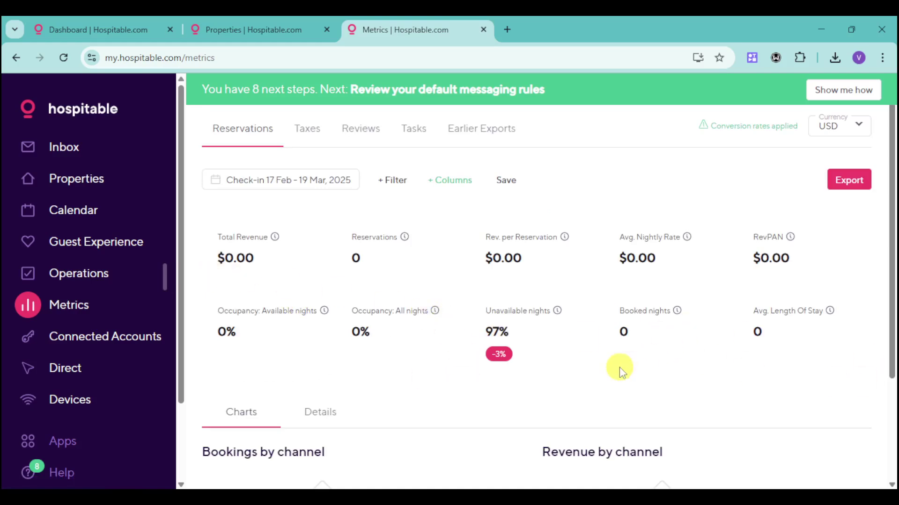
scroll(734, 341, "down", 3)
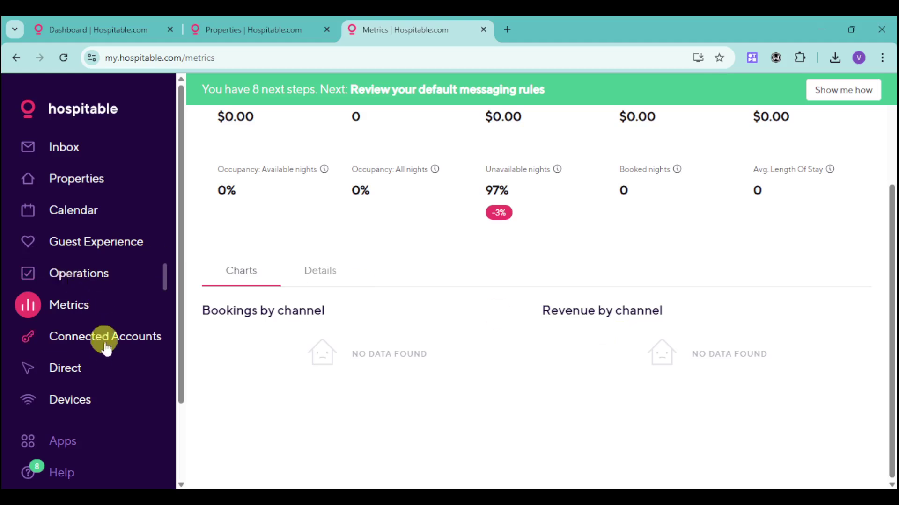
View the Direct booking website introduction and the page for connecting smart home devices
left_click(83, 373)
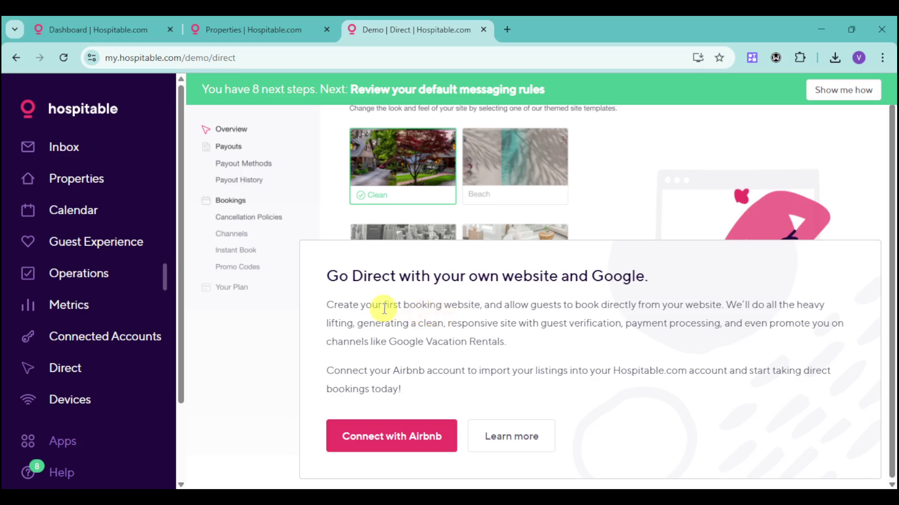
left_click(71, 401)
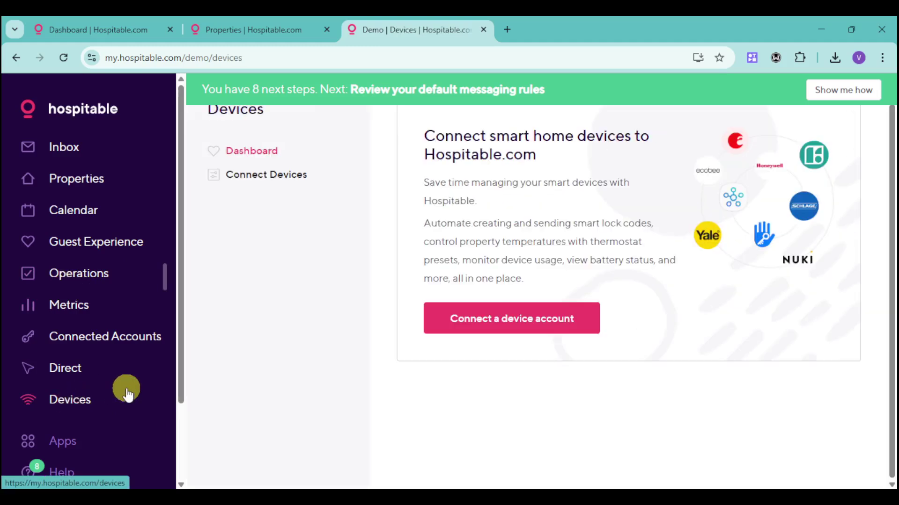